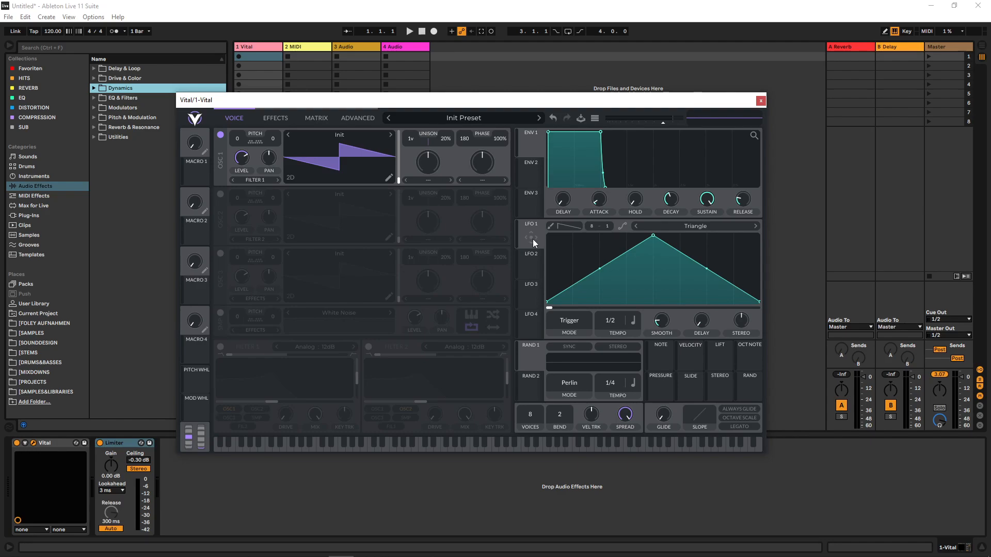
- Turn on oscillators 2 and 3 and the white noise sampler, and modulate the sound sources' levels with LFO 1
drag(533, 240, 243, 183)
click(220, 194)
click(221, 253)
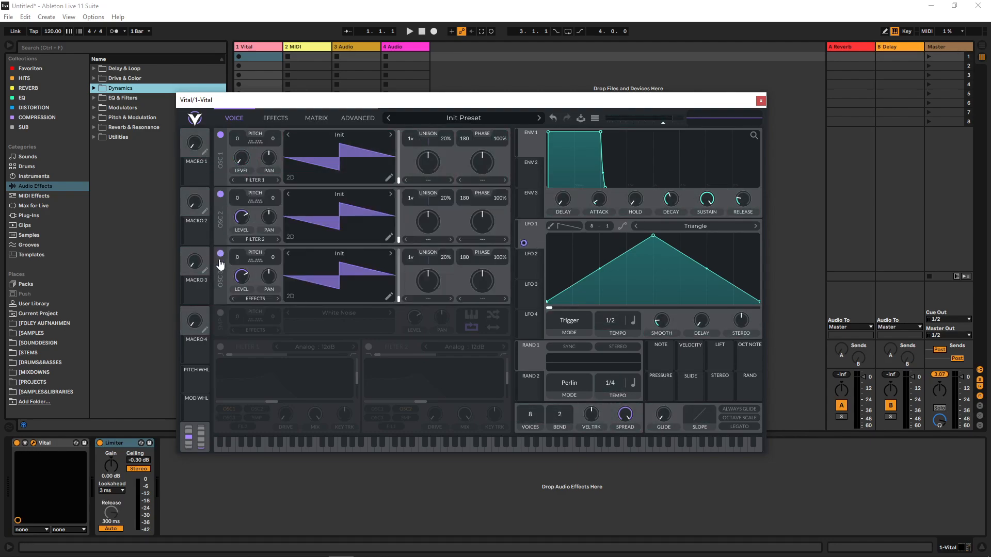
click(220, 313)
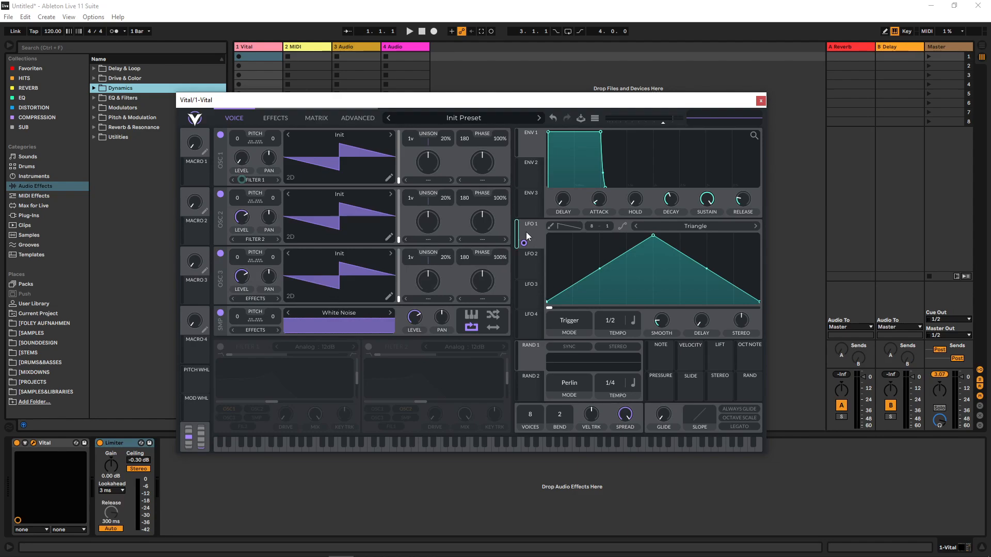
drag(524, 243, 241, 217)
drag(531, 268, 238, 289)
- Transpose oscillator 3 to -12 semitones and load the factory Basic Shapes wavetable into it
drag(238, 258, 238, 273)
click(348, 255)
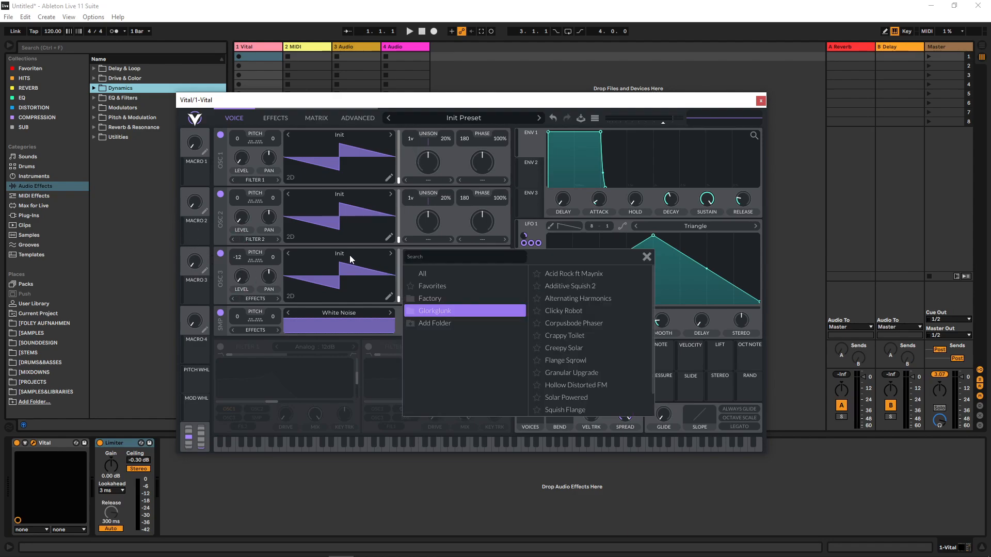
click(435, 299)
double_click(555, 277)
- Set oscillator 2 to pitch 12 with 3 unison voices at 10%, and give it a Smear morph modulated by LFO 1
drag(238, 198, 247, 173)
drag(417, 197, 417, 193)
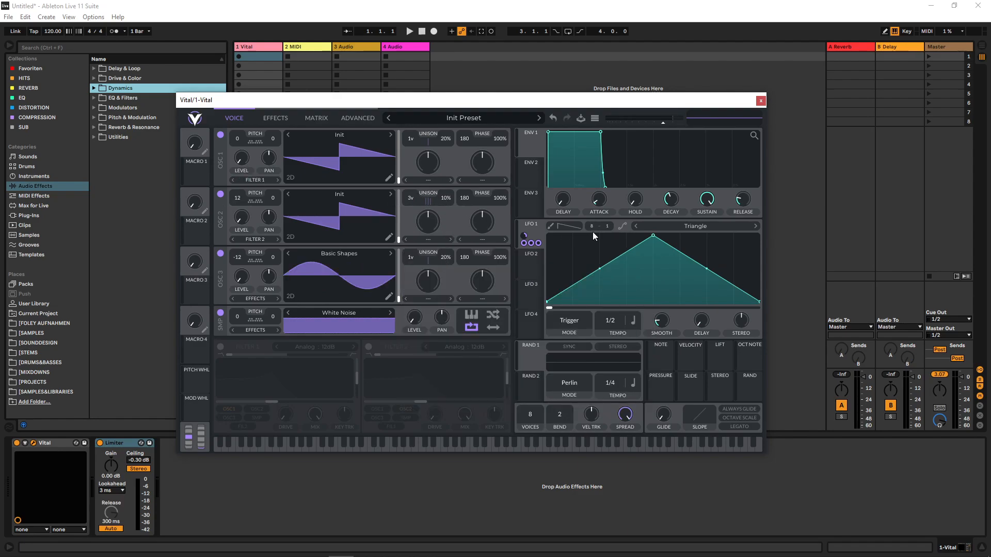
click(424, 239)
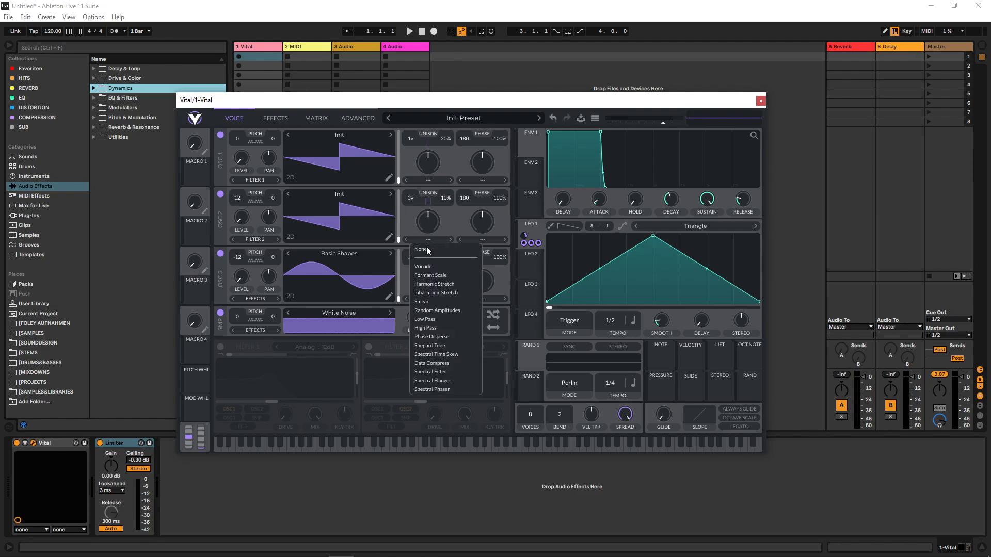
click(421, 302)
drag(524, 237, 428, 222)
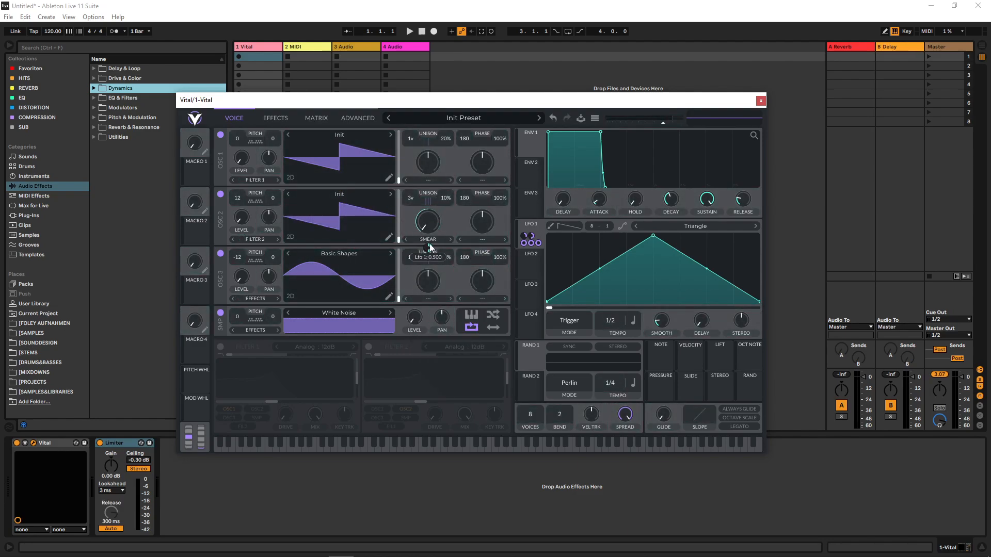
- Set oscillator 1's spectral morph to Random Amplitudes and modulate its amount with LFO 1
click(428, 180)
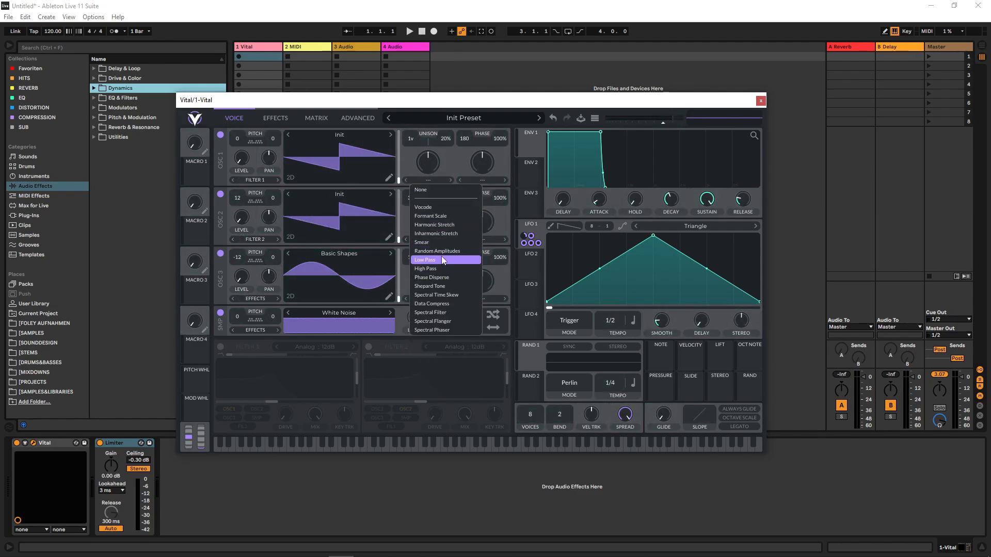
click(443, 251)
drag(527, 235, 428, 163)
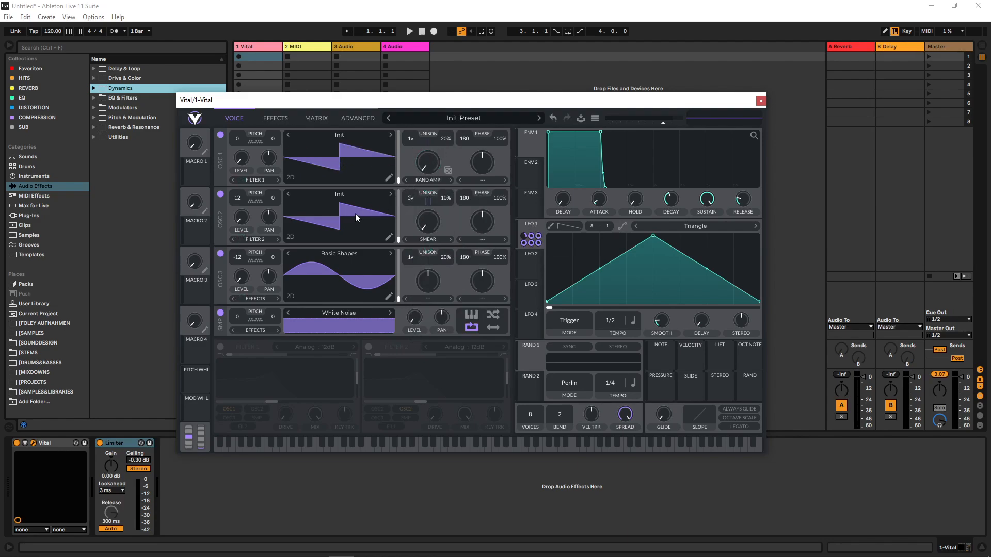
- Enable Filter 1 for all three oscillators and the sampler, and modulate its mix, cutoff, blend and drive with LFO 1
click(220, 347)
click(256, 409)
click(229, 418)
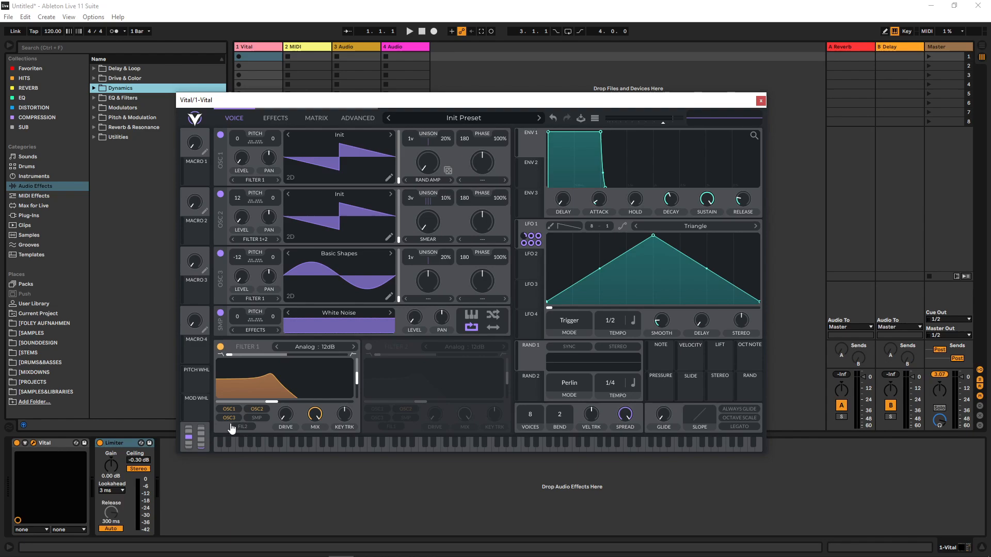
click(257, 418)
drag(523, 228, 316, 430)
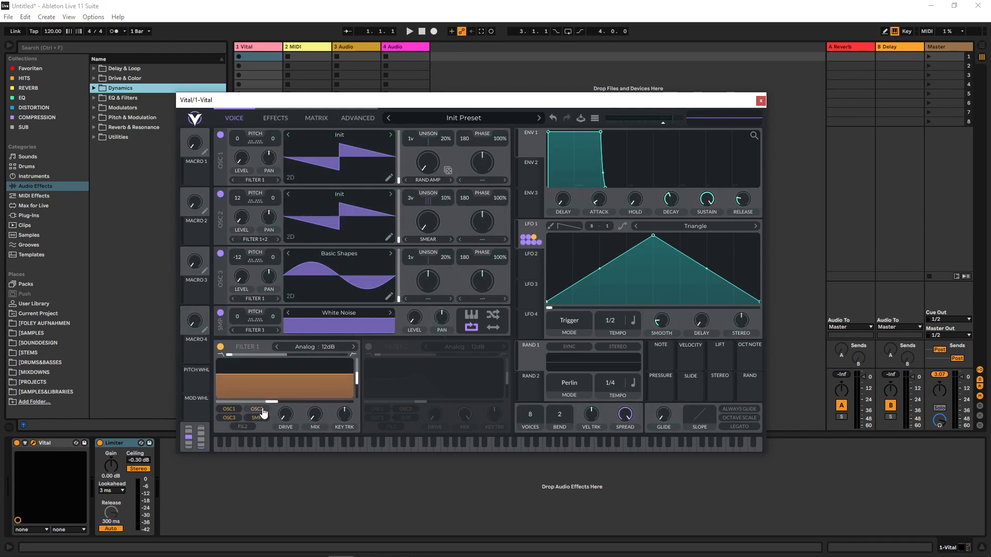
drag(532, 238, 285, 374)
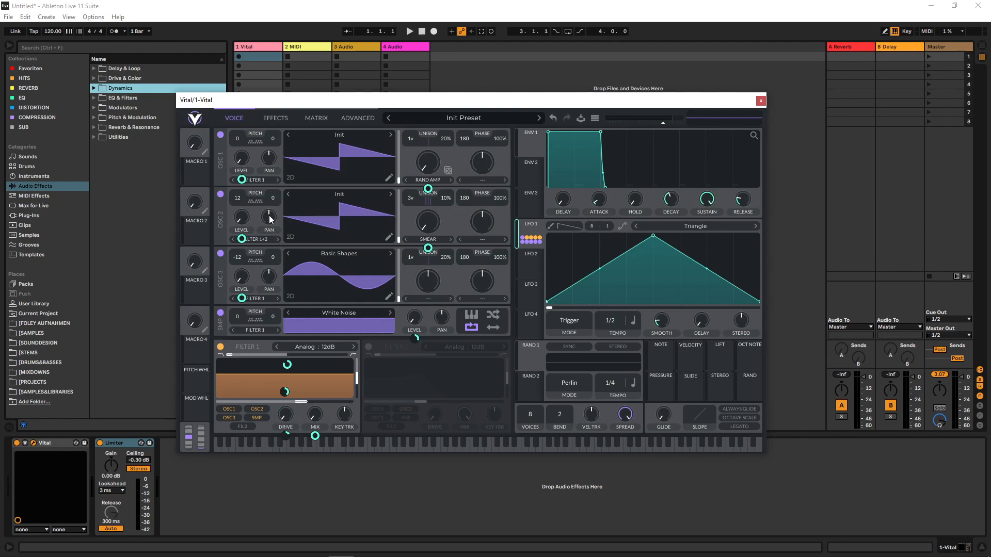
- Enable the Compressor, Distortion, Chorus and Reverb effects, and modulate distortion drive, chorus mix and reverb mix with LFO 1
click(275, 118)
click(220, 170)
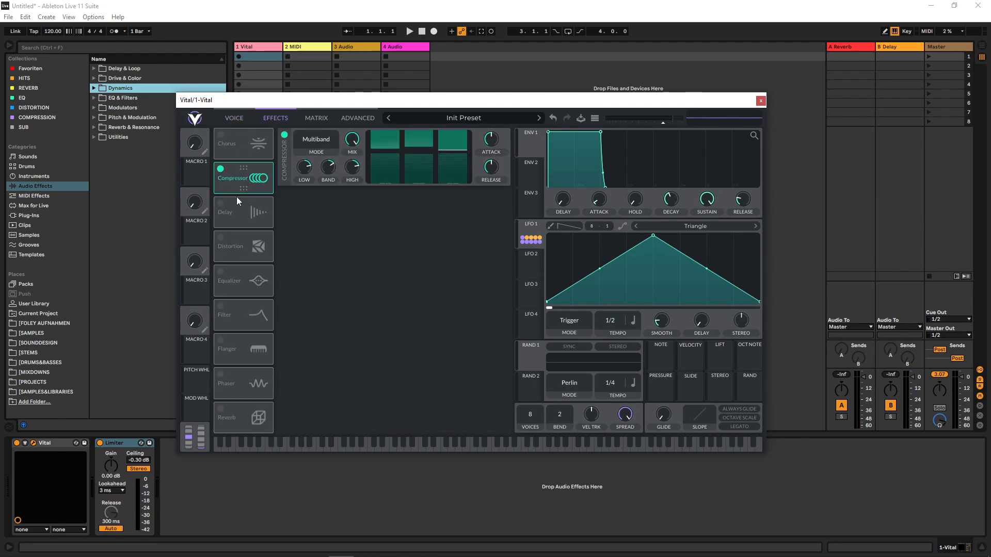
click(220, 238)
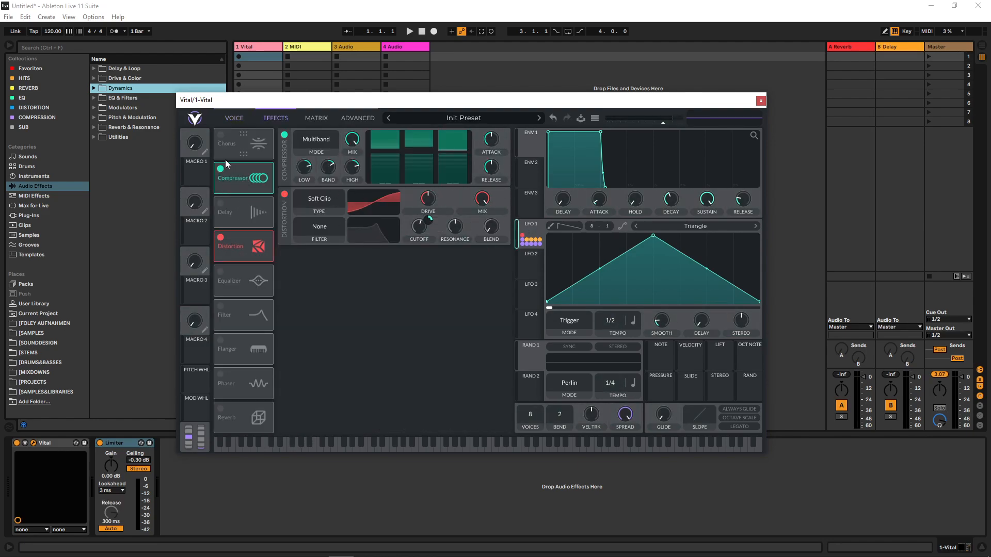
click(220, 134)
drag(531, 240, 491, 164)
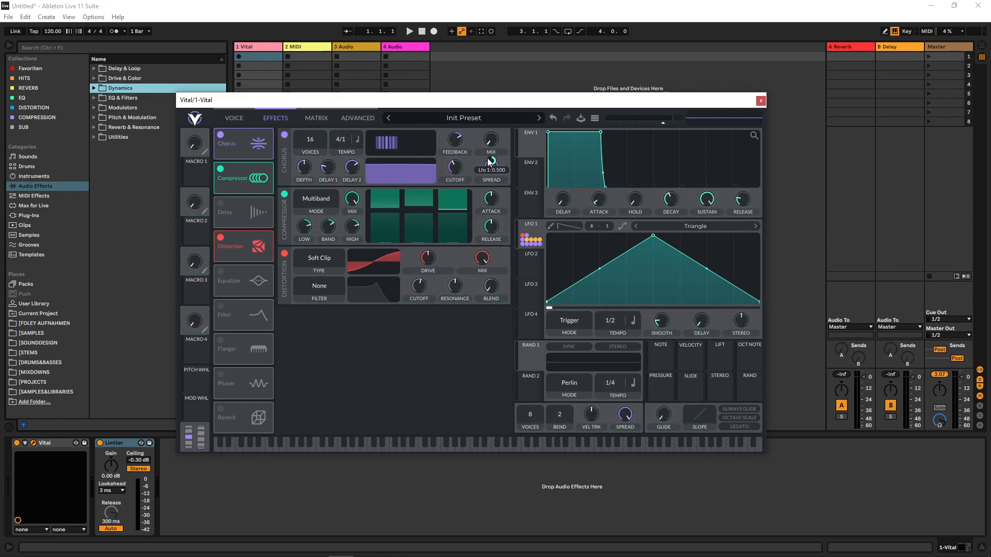
click(221, 409)
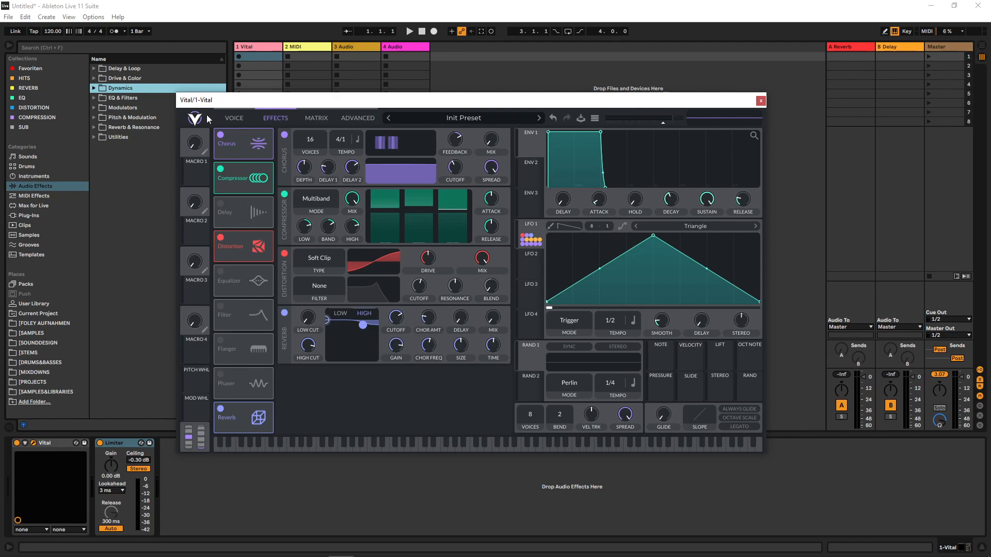
- Add a modulation routing from LFO 1 to Voice Transpose with an amount of 96
click(235, 119)
click(310, 118)
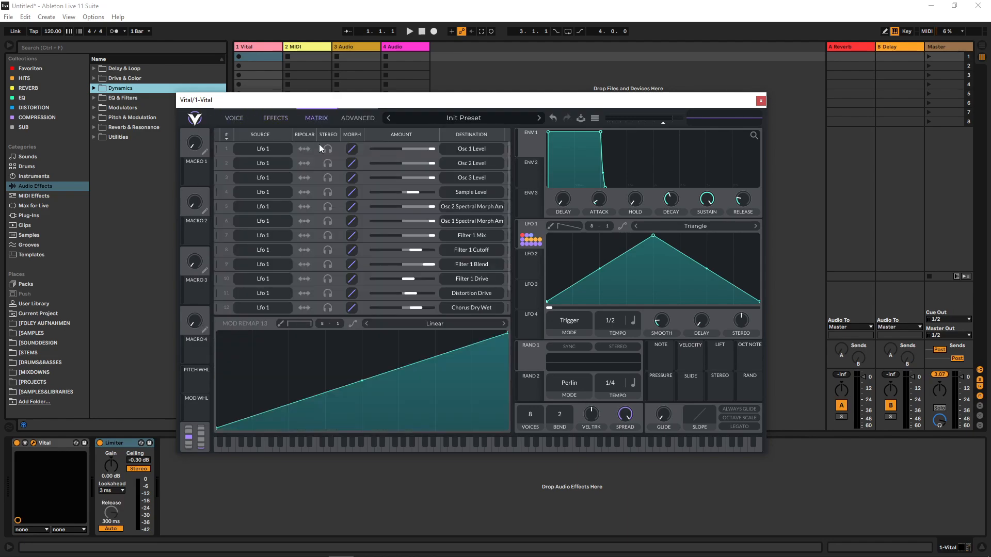
scroll(366, 265, down, 2)
click(262, 308)
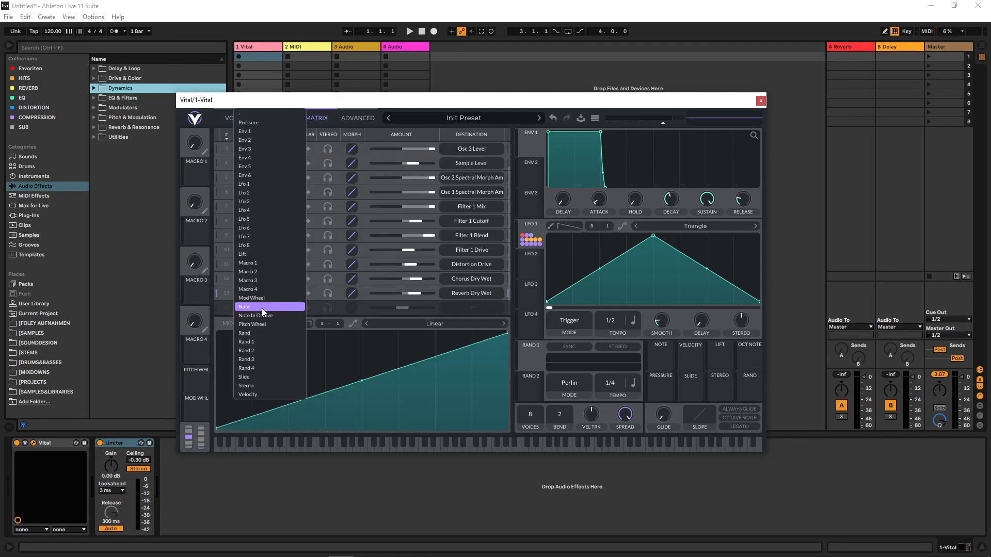
click(260, 183)
click(472, 308)
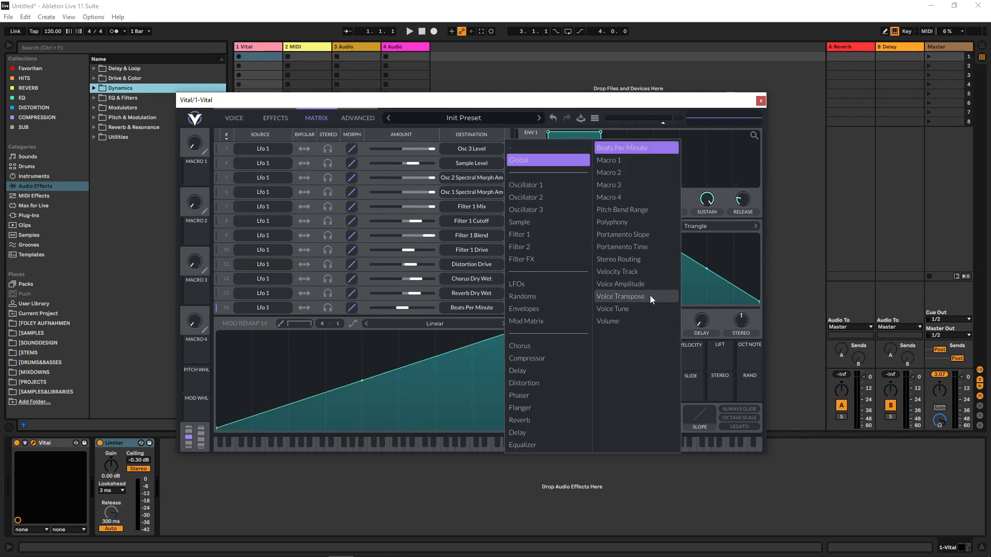
click(649, 296)
drag(403, 308, 434, 309)
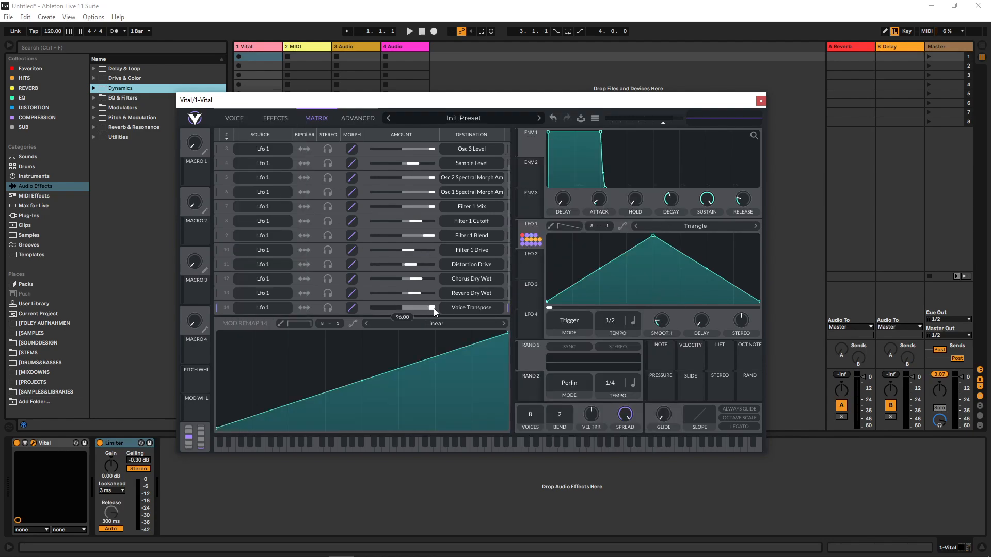
- Shift LFO 1's peak close to the start of its cycle and raise the Filter 1 Cutoff and Blend modulation amounts
scroll(391, 195, up, 2)
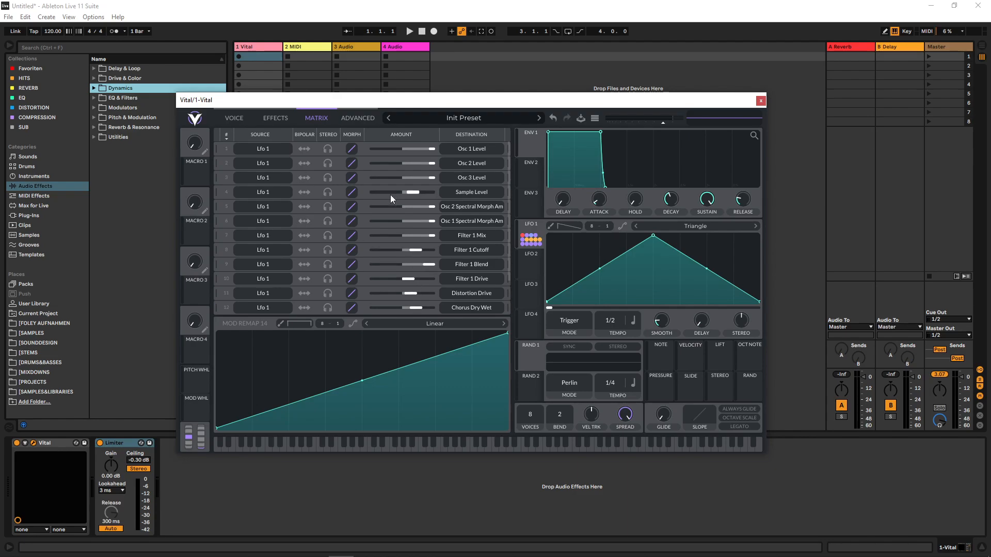
drag(652, 236, 572, 239)
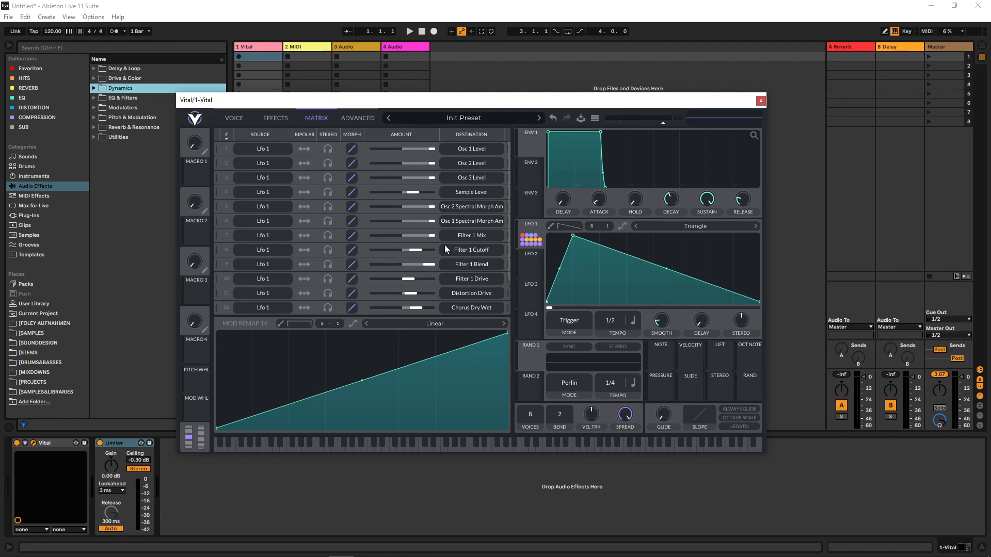
click(388, 265)
mouse_move(417, 252)
mouse_down()
mouse_move(428, 251)
mouse_move(404, 253)
mouse_up()
- Make LFO 1's modulation of oscillator 2's Smear amount and of Filter 1 Drive bipolar
click(234, 118)
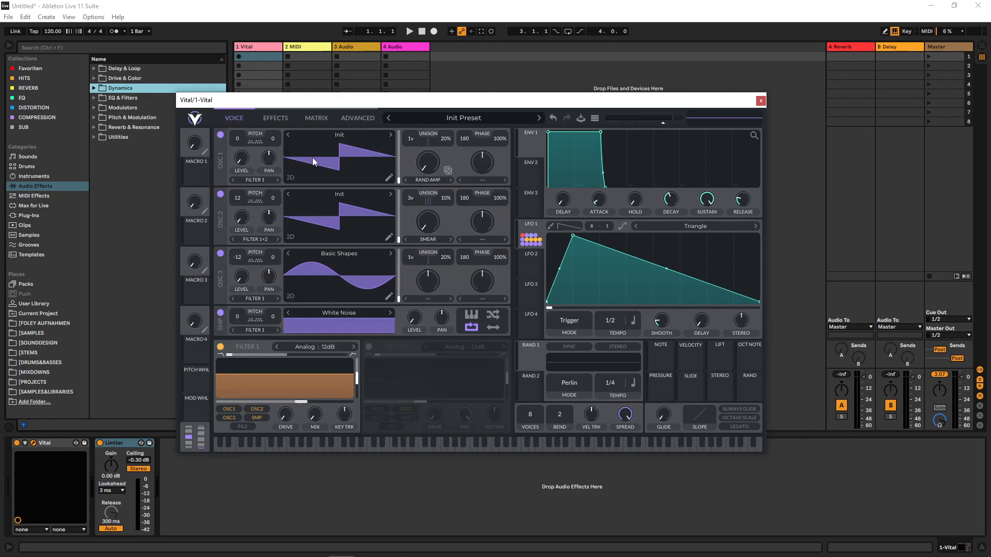
right_click(427, 248)
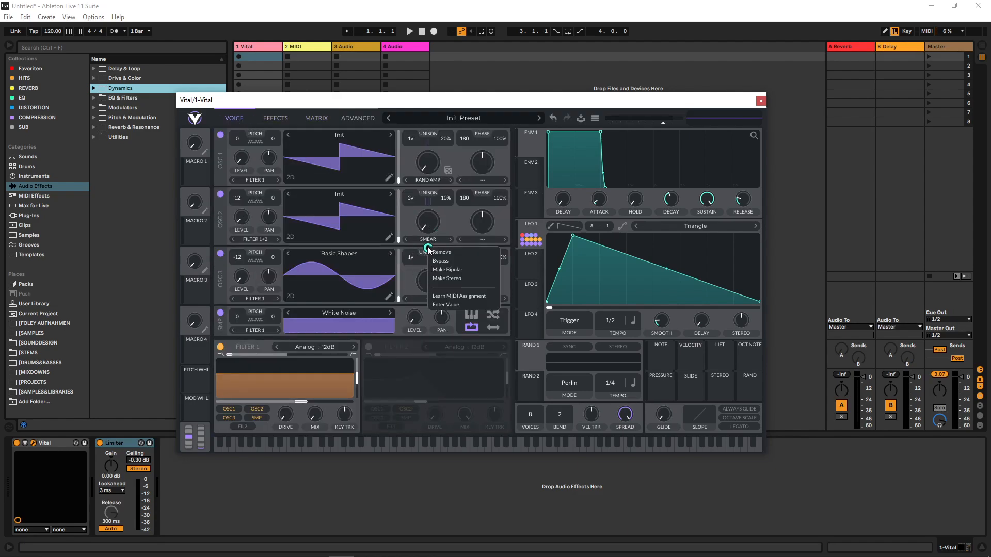
click(458, 270)
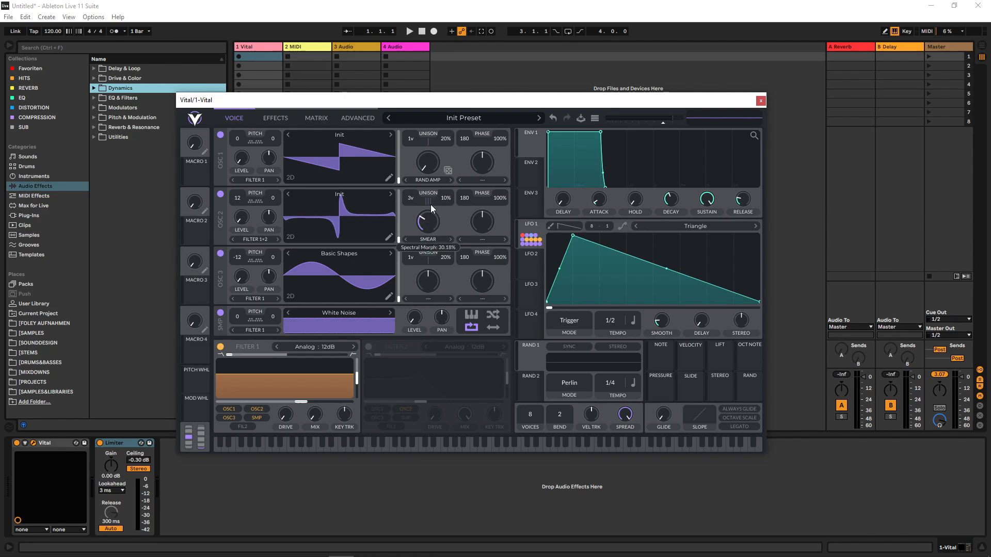
click(312, 118)
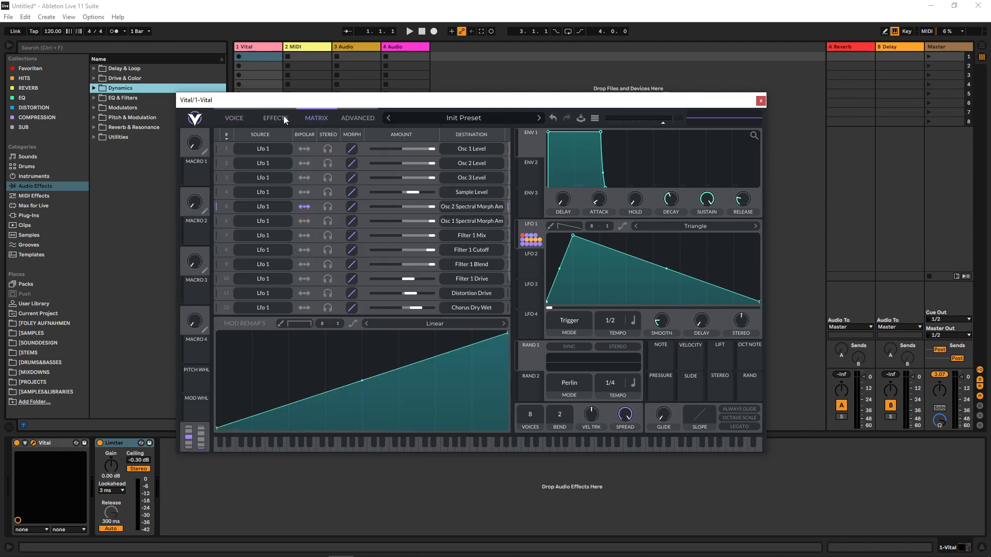
click(303, 280)
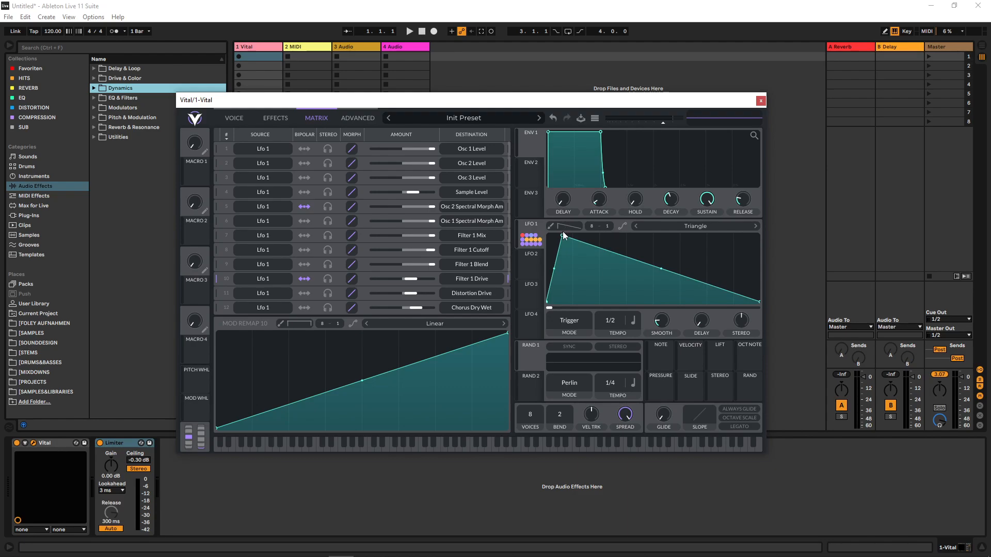
- Move LFO 1's peak to the very start of the cycle so the shape only falls
drag(563, 236, 549, 236)
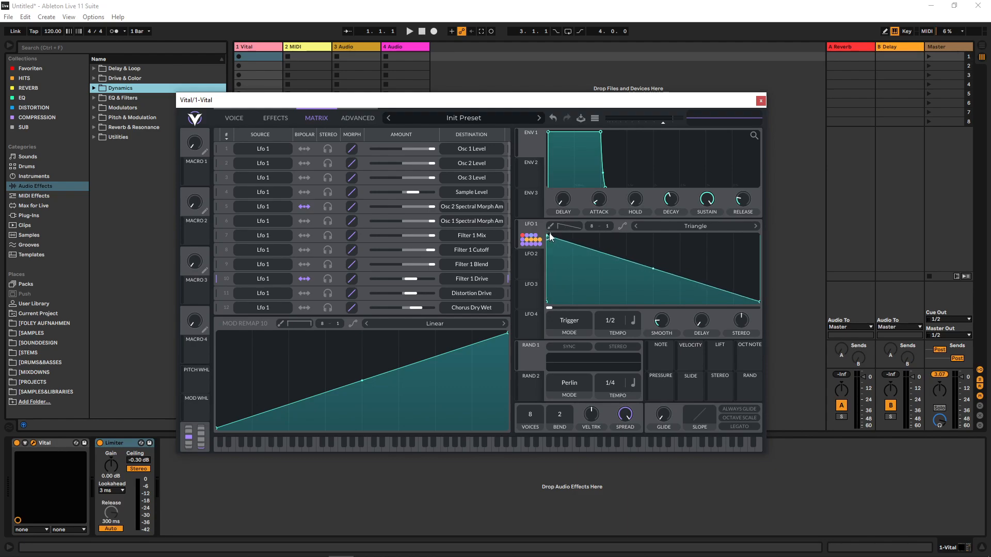
- Play test notes while trying differently curved falling slopes and tempos of 1/4 and 1/1 on LFO 1
key(a)
drag(653, 268, 649, 295)
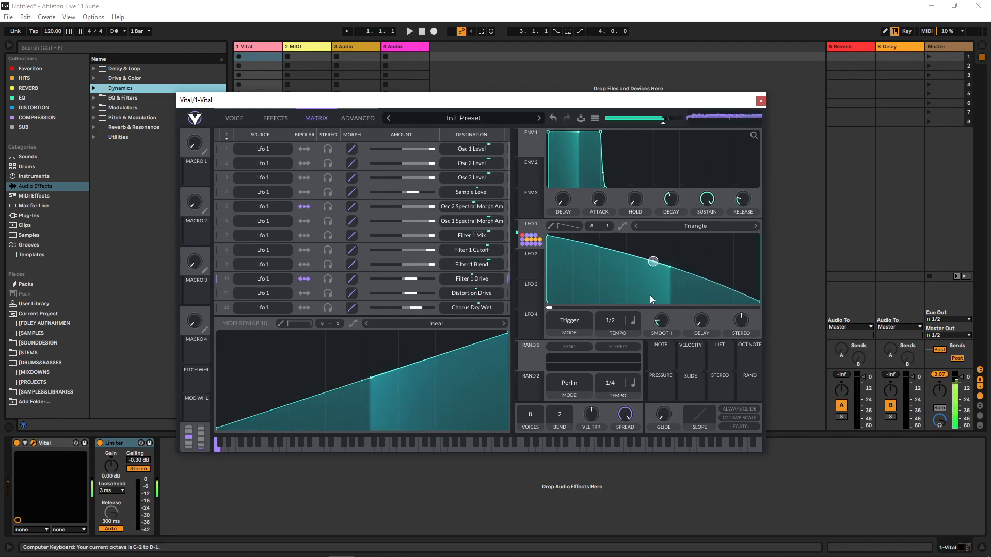
drag(548, 236, 590, 263)
drag(675, 287, 677, 322)
drag(590, 263, 609, 241)
mouse_move(612, 321)
mouse_down()
mouse_move(615, 300)
mouse_move(615, 318)
mouse_up()
key(a)
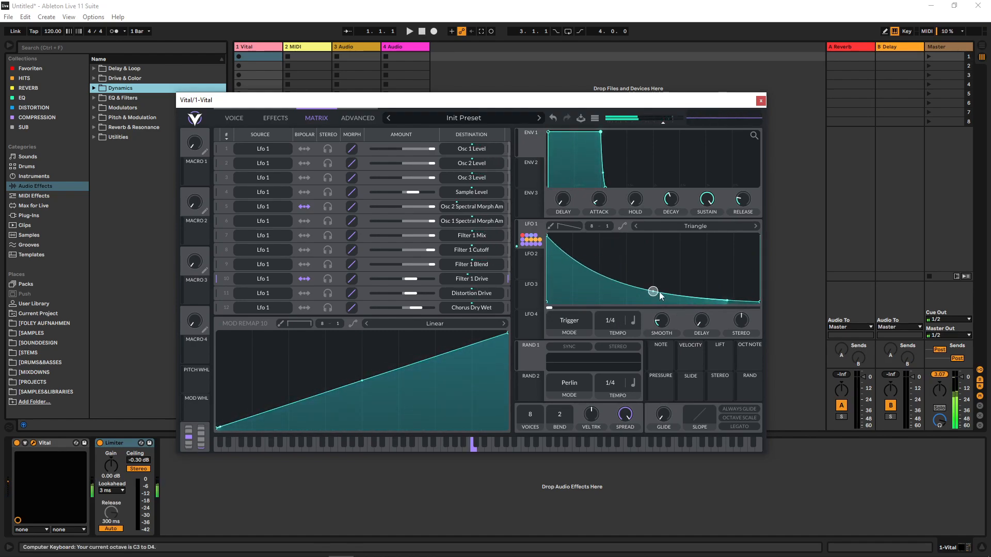
drag(659, 292, 666, 272)
mouse_move(615, 321)
mouse_down()
mouse_move(614, 303)
mouse_move(611, 340)
mouse_up()
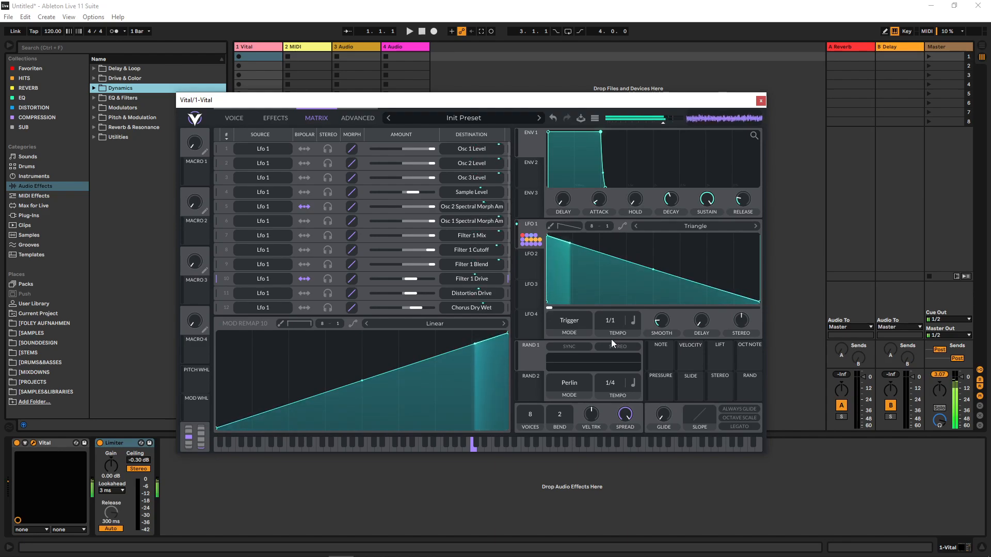
- Reshape LFO 1 into a shorter straight decay with a slightly lower starting point, and set its tempo to 1/2
drag(548, 236, 635, 259)
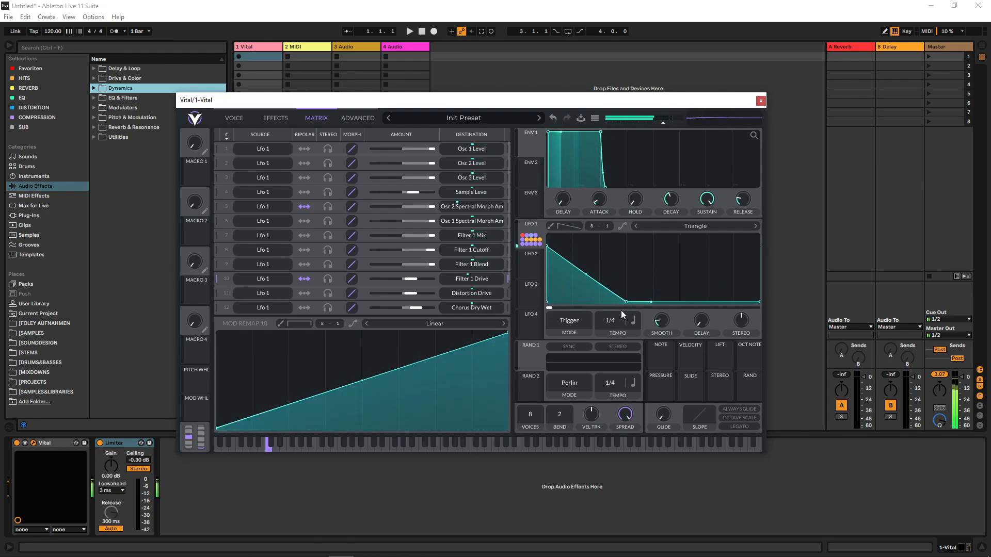
drag(621, 311, 621, 316)
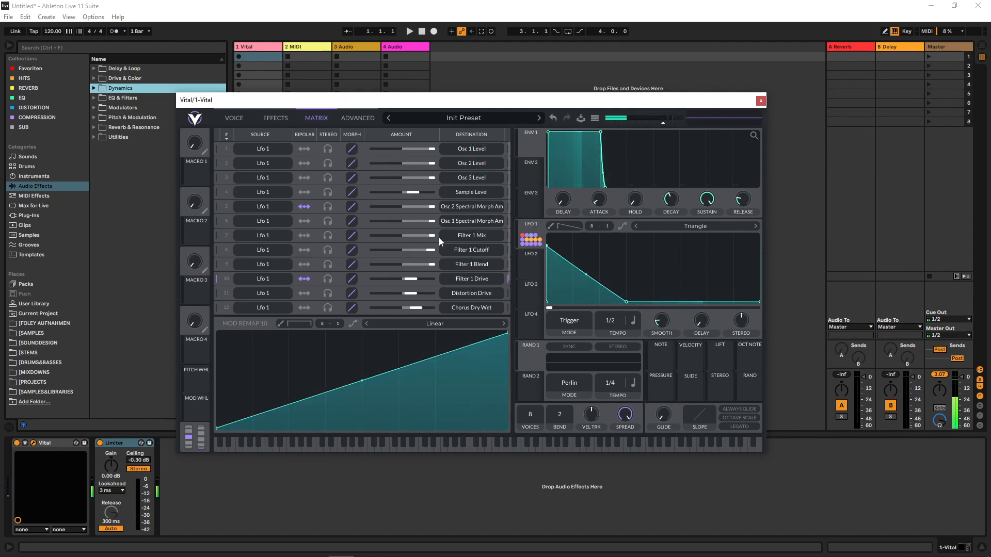
- Lower the computer keyboard's octave, and give the Filter 1 Mix modulation a curved Power morph and a negative amount
key(z)
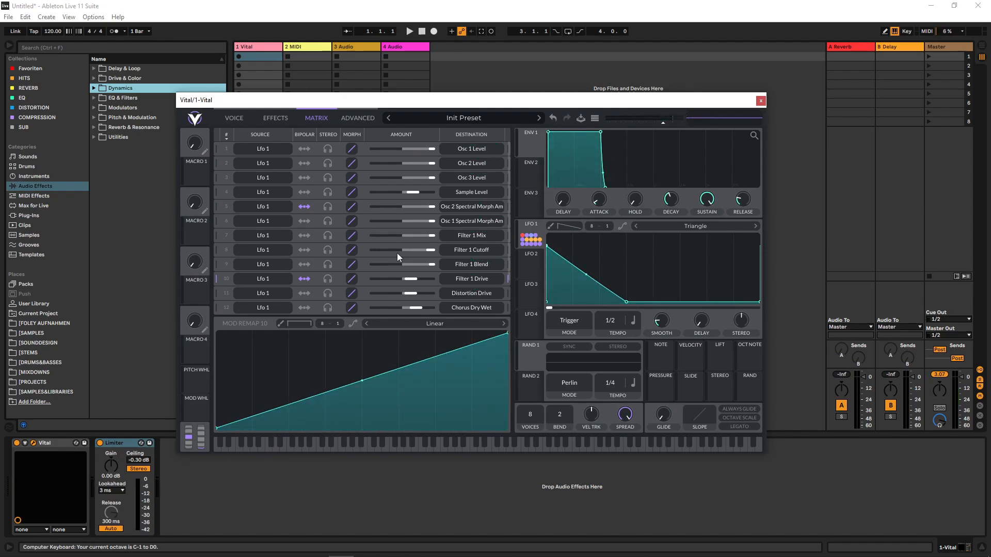
drag(357, 240, 354, 223)
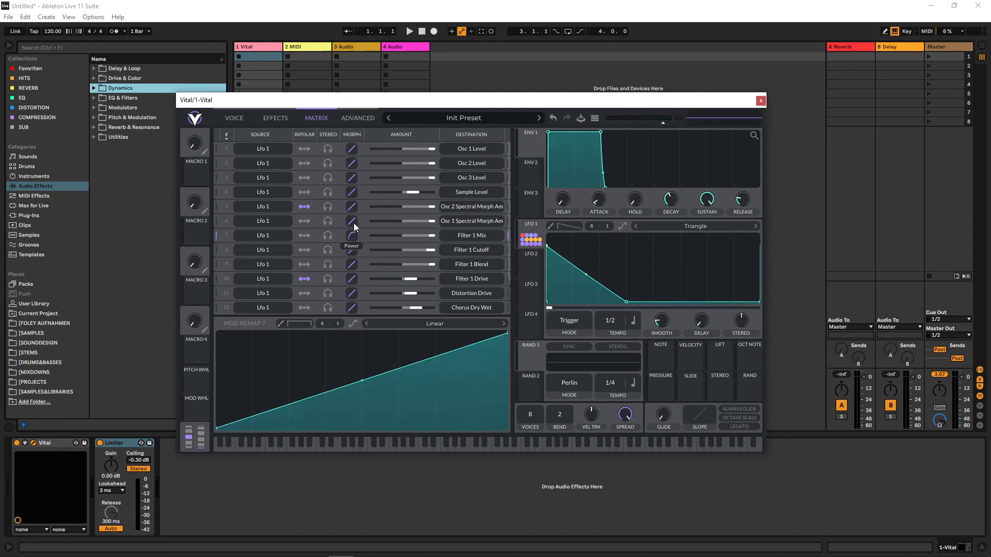
drag(433, 238, 387, 236)
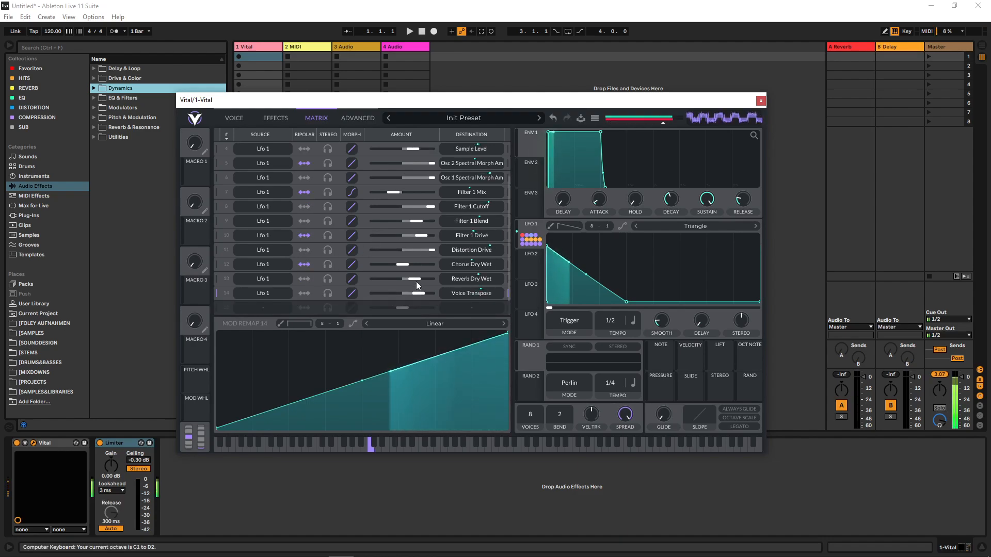
- Raise LFO 1's modulation amount on Chorus Dry Wet to a positive value and play a test note
drag(415, 266, 438, 267)
key(a)
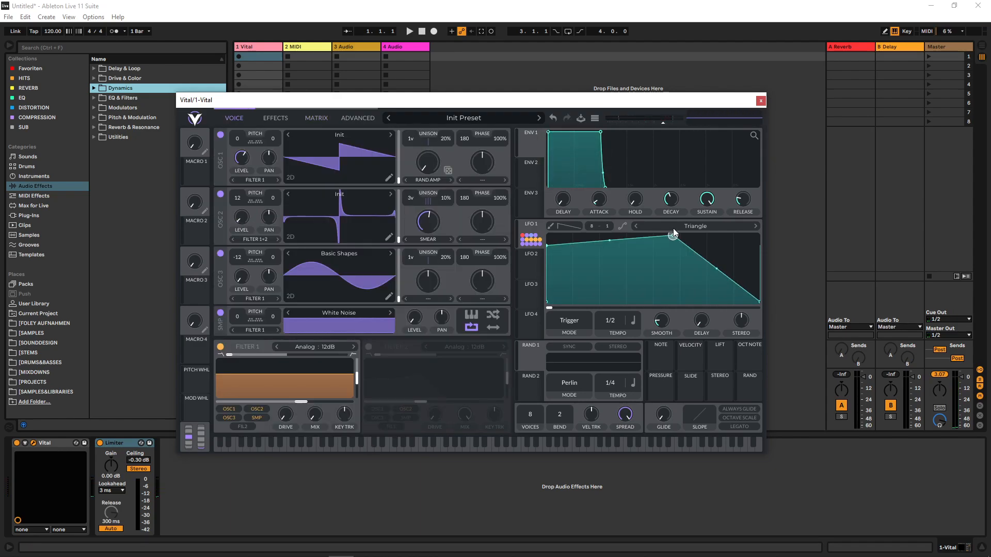
- Reshape LFO 1 with a short flat start, a medium-height peak about a third into the cycle, and an inward-curved fall
drag(673, 229, 653, 237)
drag(547, 246, 581, 314)
key(a)
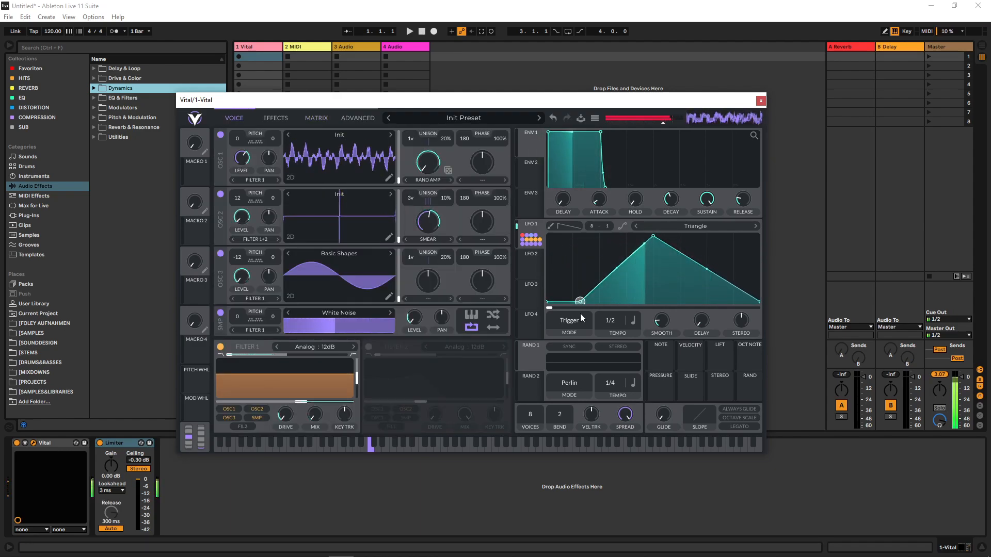
drag(653, 236, 622, 271)
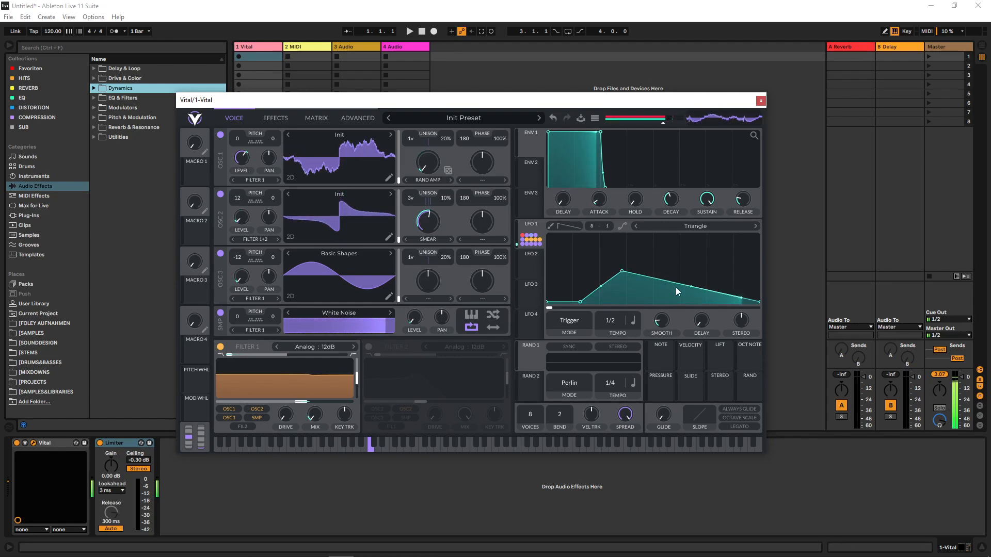
drag(676, 287, 686, 323)
- Load the Crappy Toilet wavetable from the Glorkglunk folder into oscillator 1, and modulate its wave frame with LFO 1
click(463, 118)
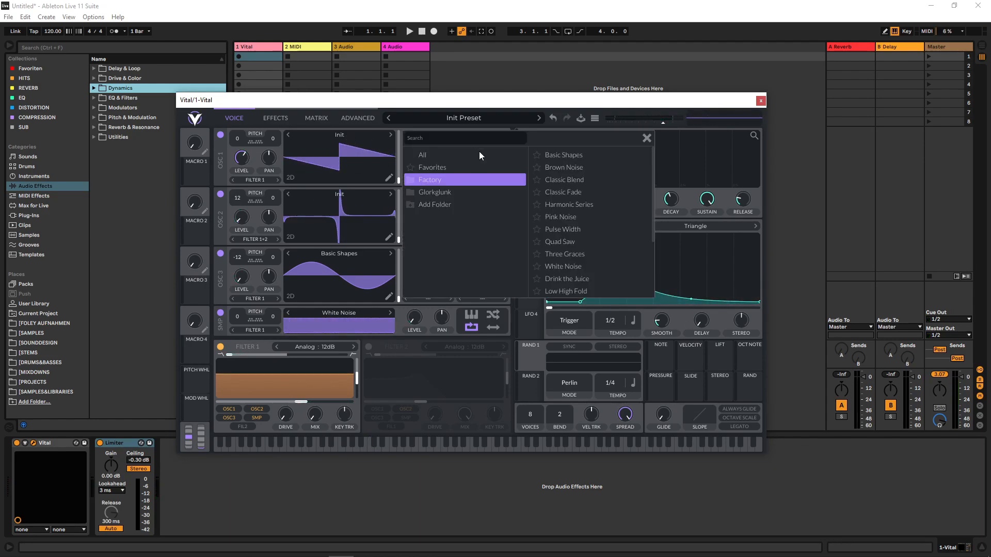
click(463, 193)
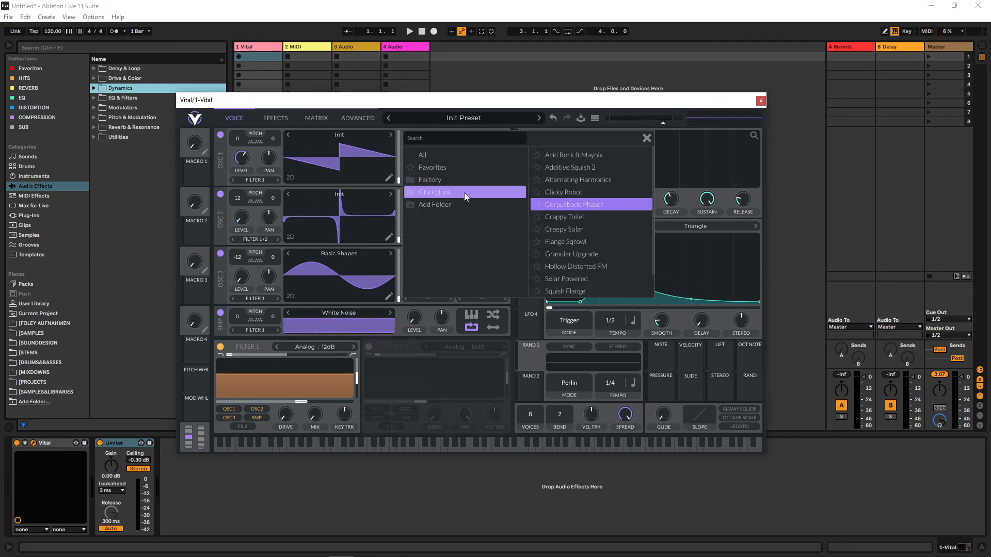
click(574, 219)
drag(531, 238, 396, 227)
- Lower the computer keyboard's octave, and play test notes while reshaping LFO 1 into a short straight fall from the cycle's start
key(z)
key(z)
key(z)
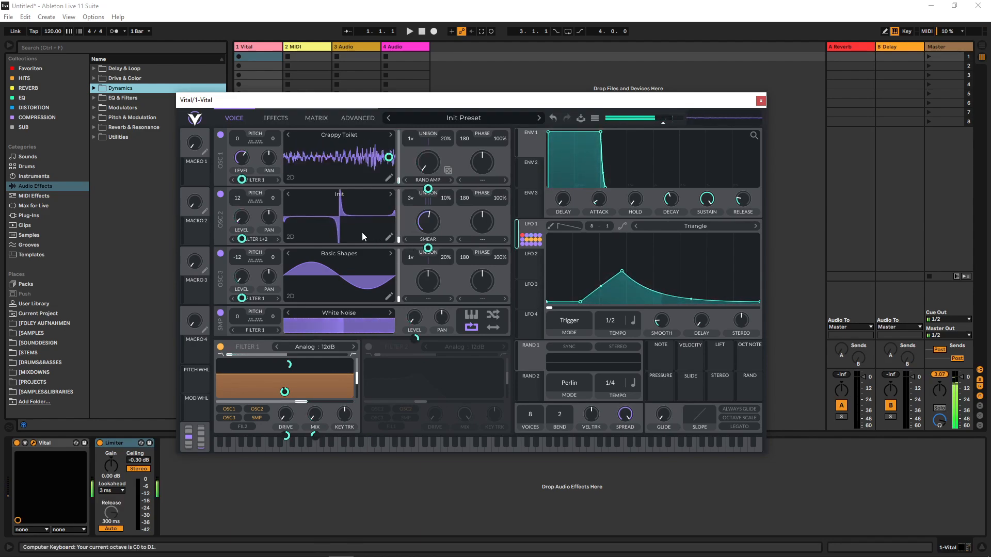
key(a)
click(276, 117)
drag(580, 302, 548, 235)
key(a)
key(a)
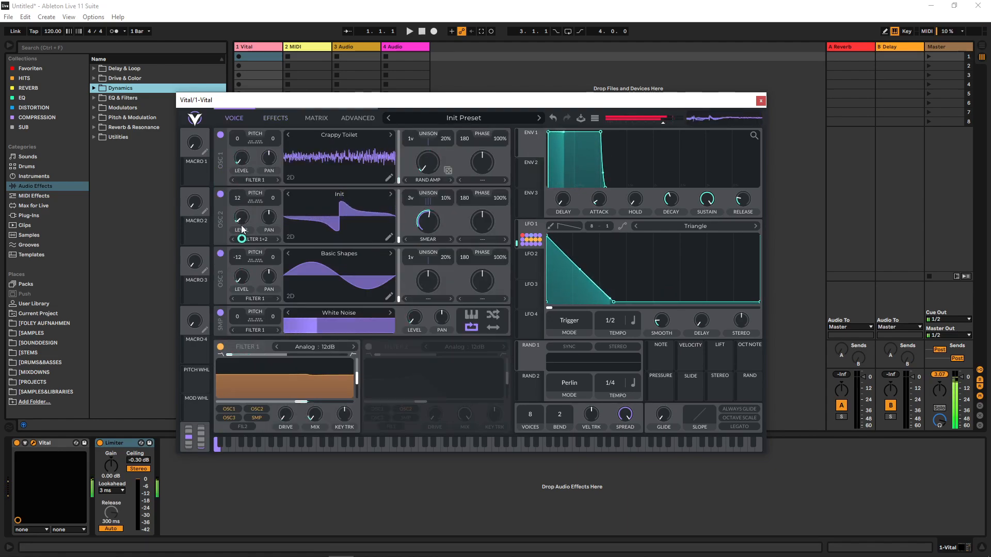
- Set the transpose to 12 on oscillator 1 and -48 on oscillator 3, and modulate oscillator 1's transpose with LFO 1
key(a)
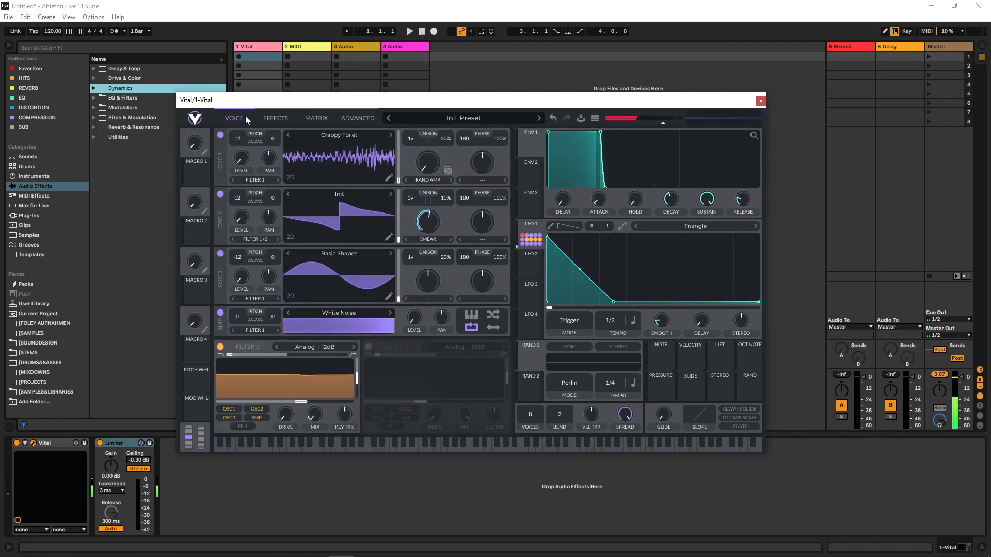
drag(534, 235, 238, 148)
key(a)
key(a)
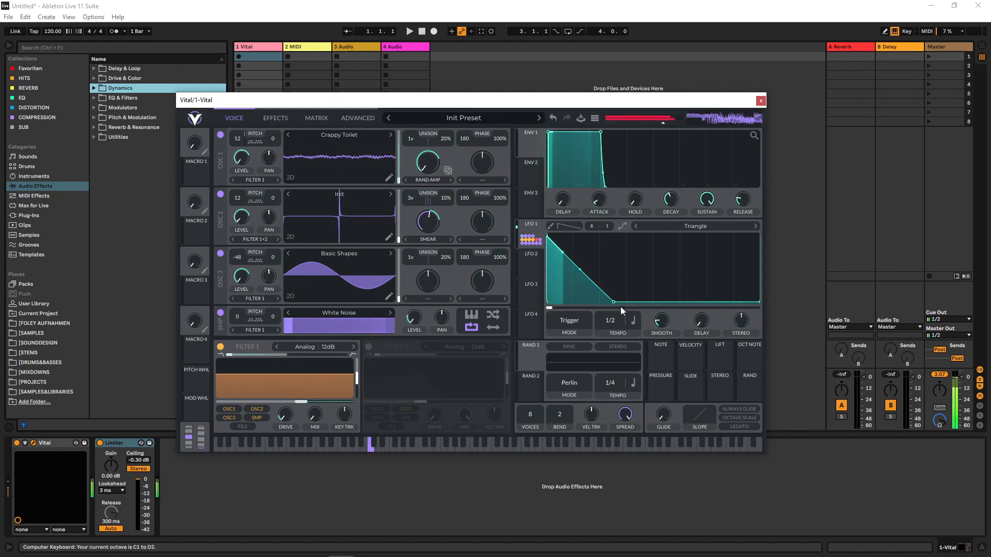
- Lengthen LFO 1's fall and bow it outward, then move its peak to mid-cycle at a lower height
drag(614, 302, 717, 302)
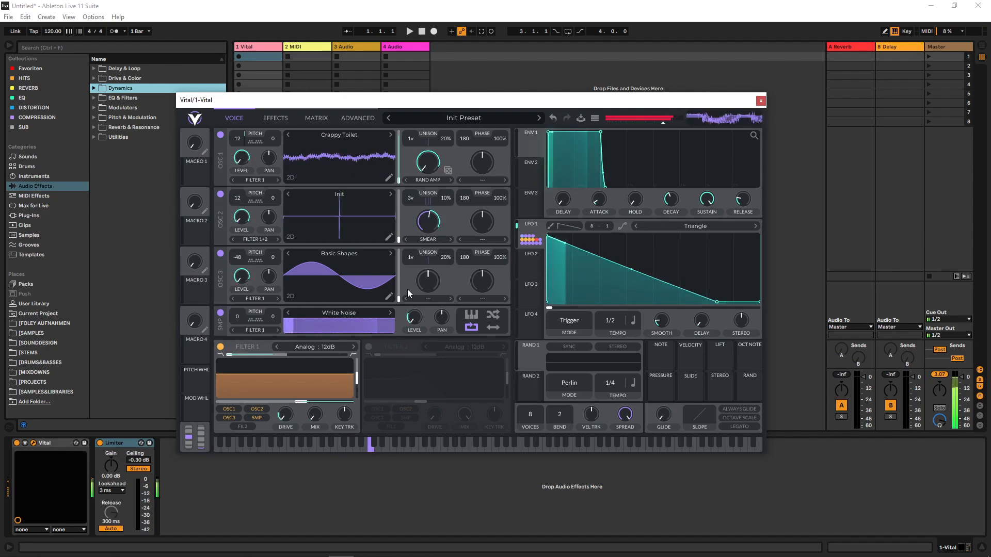
drag(653, 268, 651, 246)
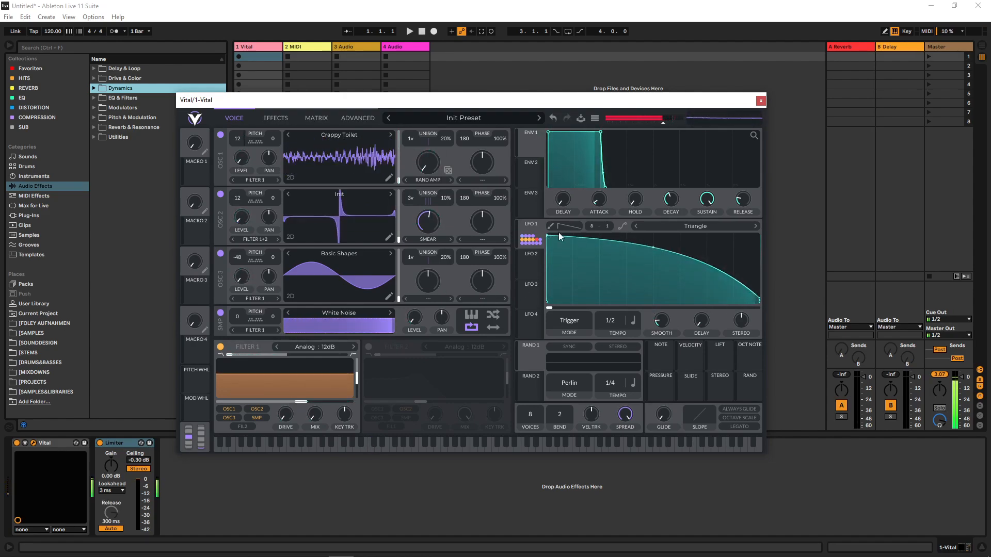
key(a)
drag(548, 235, 643, 267)
- Lower the computer keyboard's octave by three, set oscillator 2's transpose to -20, and play test notes
key(z)
key(z)
key(z)
key(a)
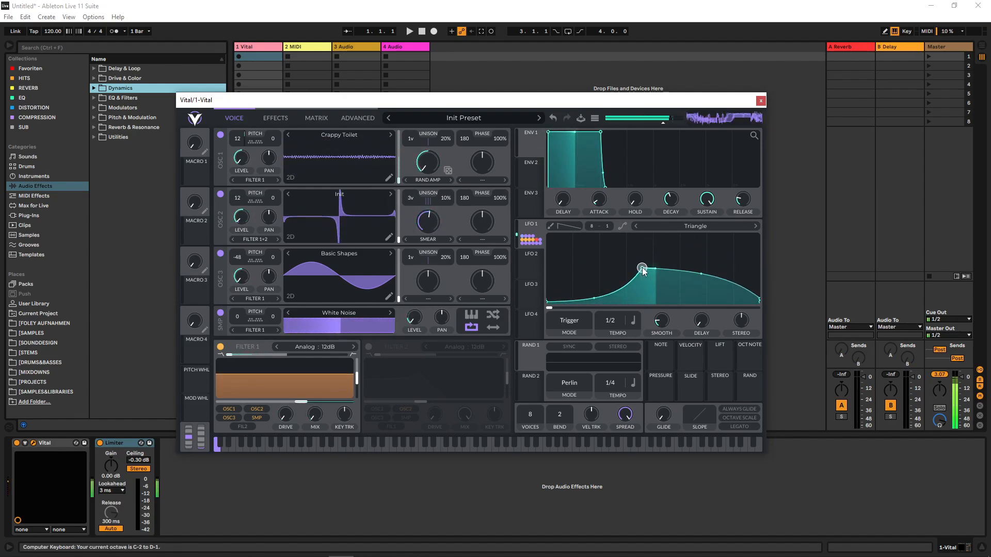
drag(237, 199, 227, 275)
key(a)
- Try LFO 1 at tempo 1/16 with early and late peaks and an inward-curved immediate fall, playing test notes
drag(618, 321, 573, 235)
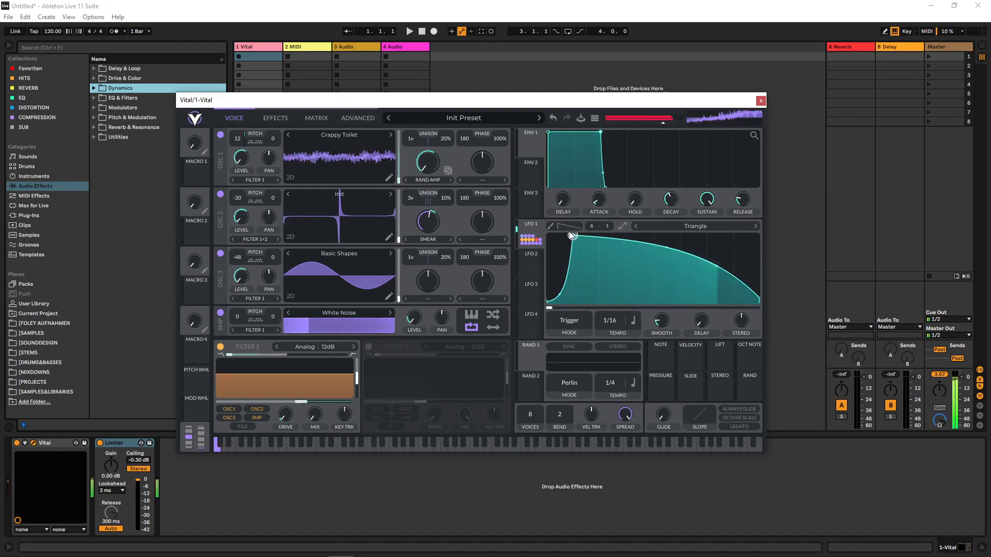
mouse_move(668, 250)
mouse_down()
mouse_move(664, 294)
mouse_move(666, 252)
mouse_up()
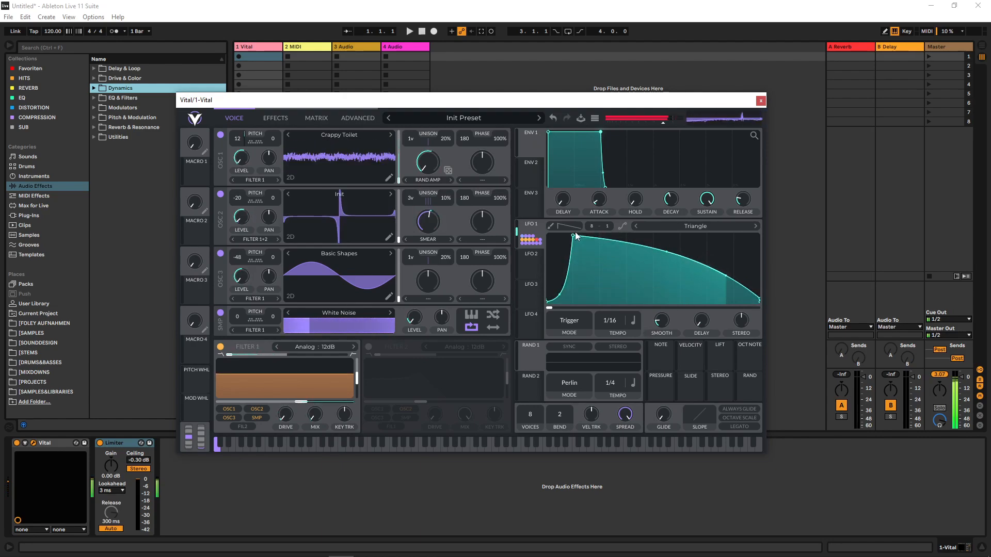
drag(574, 234, 728, 233)
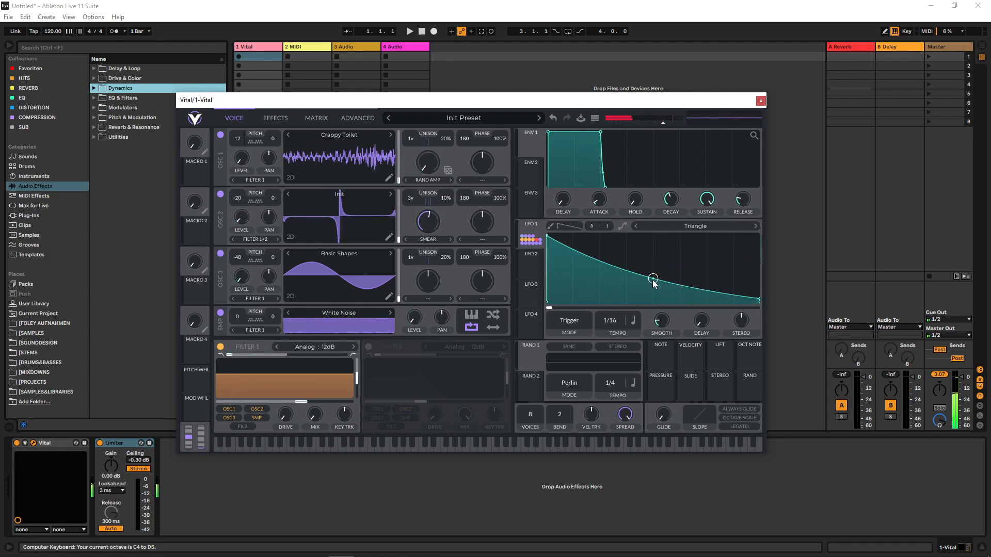
key(a)
mouse_move(653, 280)
mouse_down()
mouse_move(664, 231)
mouse_move(655, 275)
mouse_up()
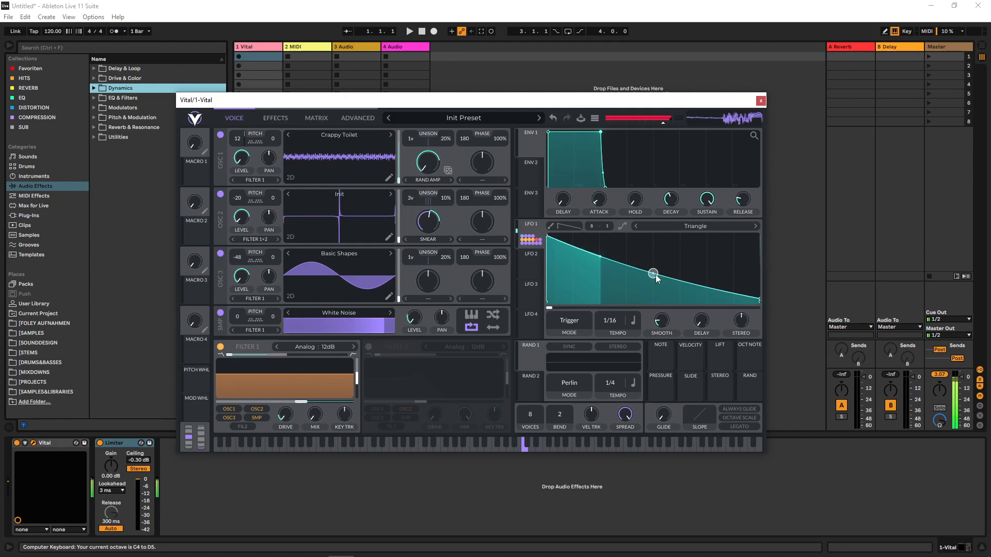
key(a)
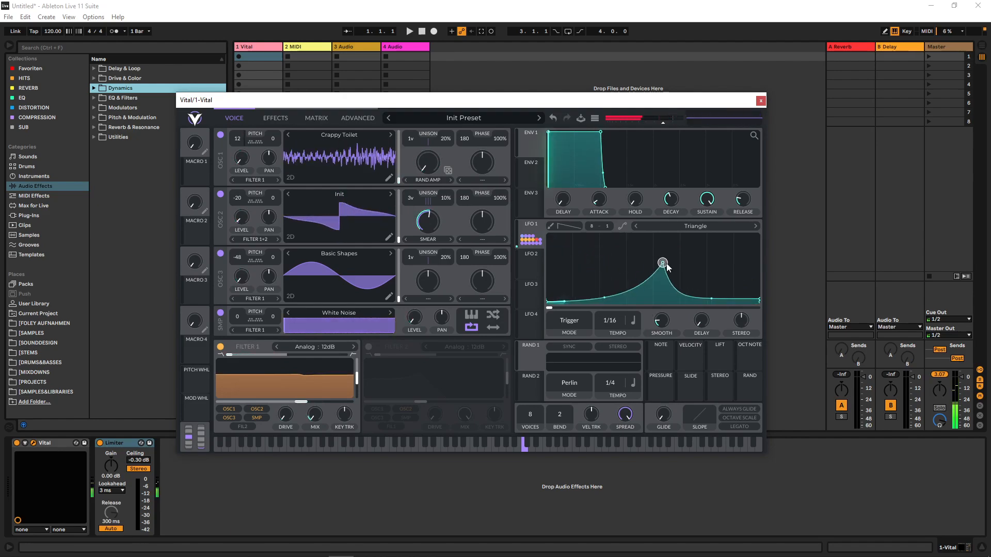
- Set LFO 1's tempo to 1/4 and reposition its peak to give an outward-bowed fall ending late in the cycle
mouse_move(667, 263)
mouse_down()
mouse_move(707, 280)
mouse_move(737, 258)
mouse_move(714, 239)
mouse_move(663, 246)
mouse_up()
mouse_move(611, 318)
mouse_down()
mouse_move(617, 301)
mouse_move(611, 326)
mouse_up()
drag(660, 246, 626, 262)
- Compare the sound with oscillator 2 on and off, then turn off oscillator 2 and the White Noise sampler
click(220, 194)
key(a)
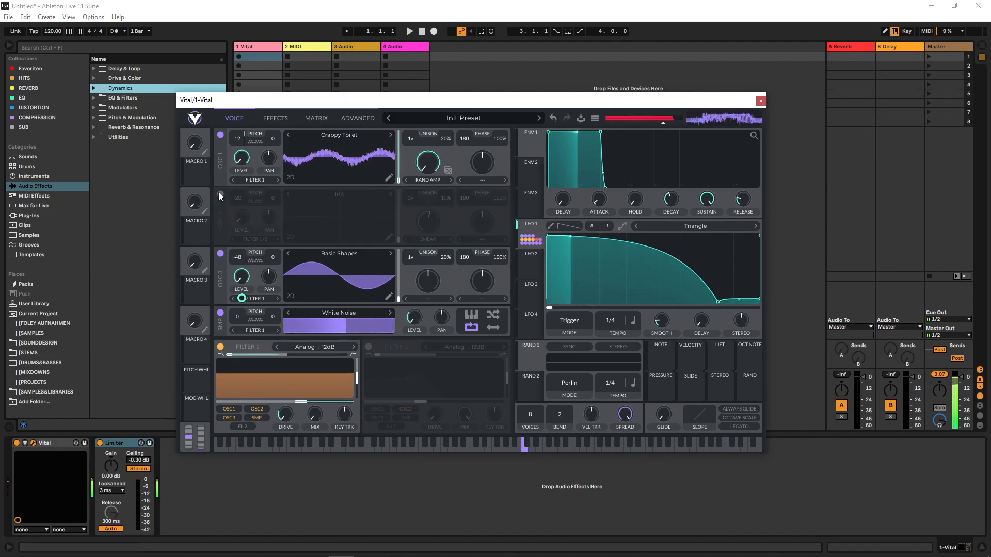
click(219, 193)
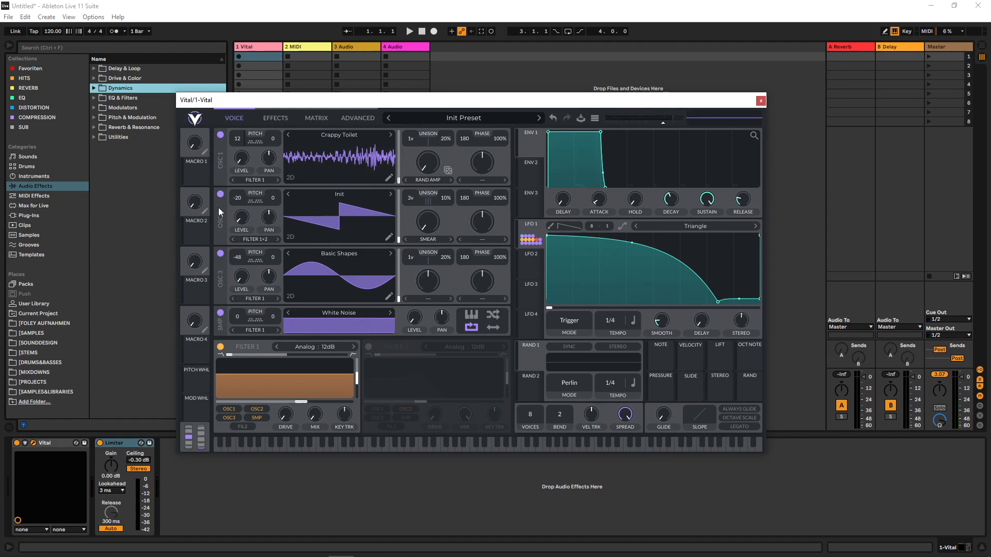
click(220, 193)
click(219, 312)
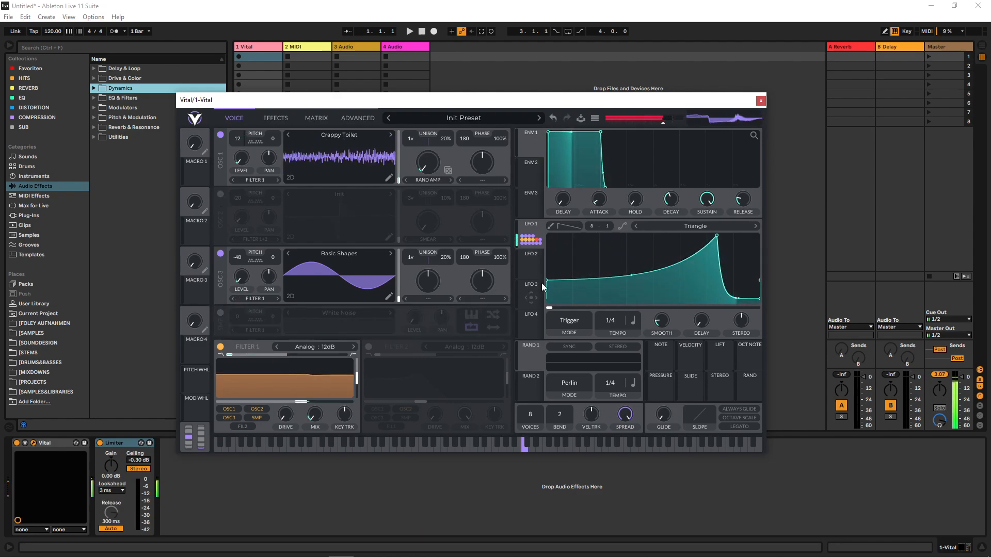
- Give LFO 1 a very short rise and a long, nearly straight fall across the cycle, with its tempo at 1/2
drag(717, 236, 535, 221)
drag(654, 294, 676, 253)
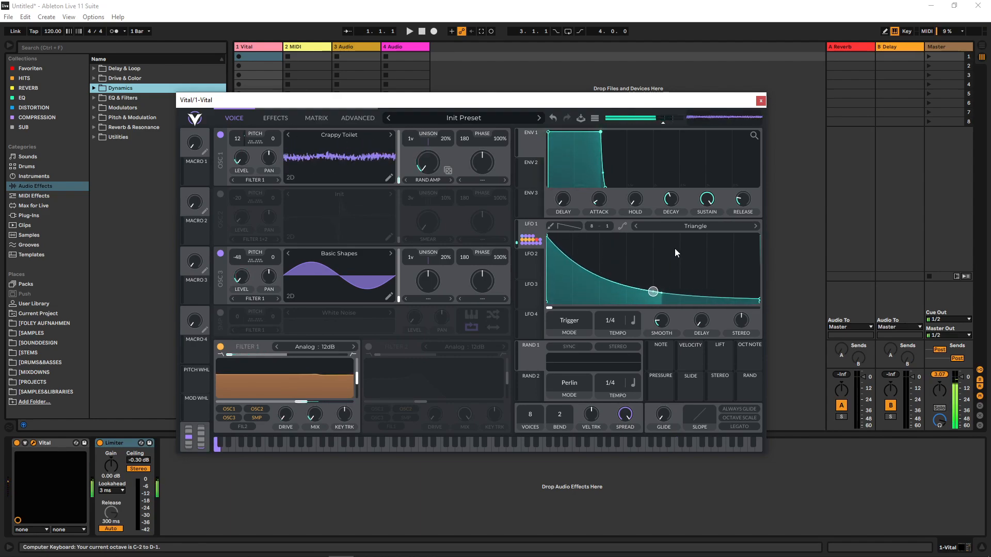
mouse_move(548, 236)
mouse_down()
mouse_move(559, 228)
mouse_move(605, 249)
mouse_move(557, 240)
mouse_up()
- Change oscillator 1's spectral morph type to High Pass
click(451, 180)
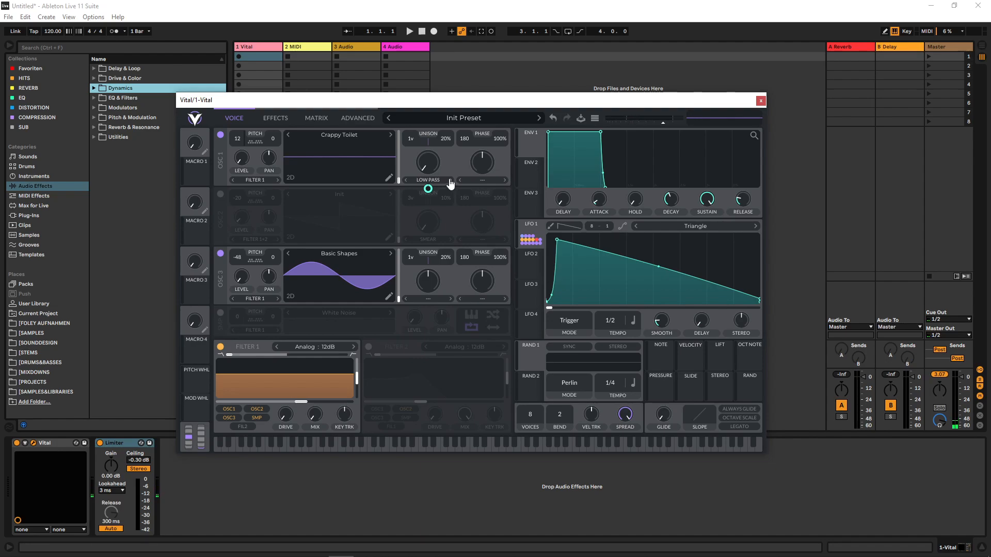
click(450, 180)
- Enable the Filter effect and set its type to Comb with the Low High Flange- style
click(275, 118)
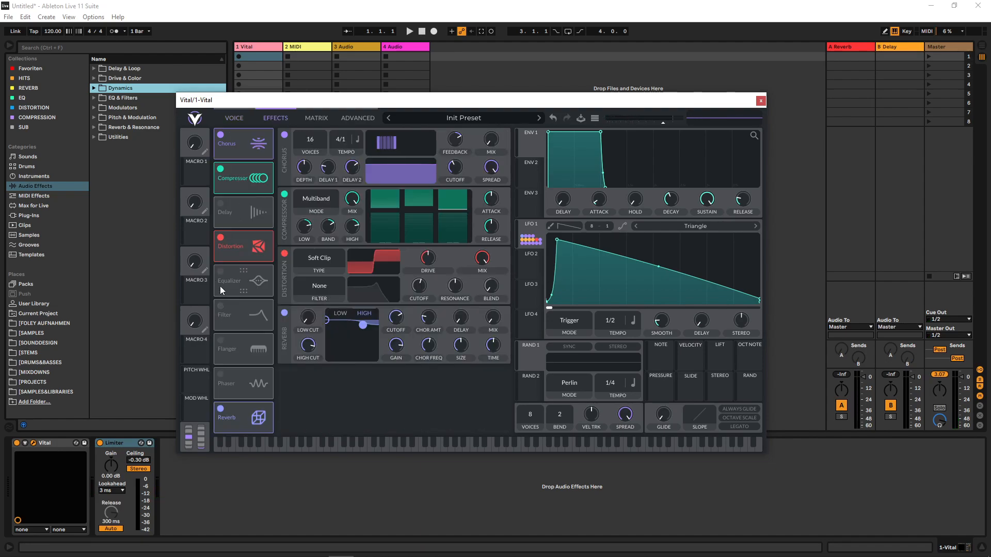
click(222, 306)
click(349, 324)
click(283, 418)
click(359, 368)
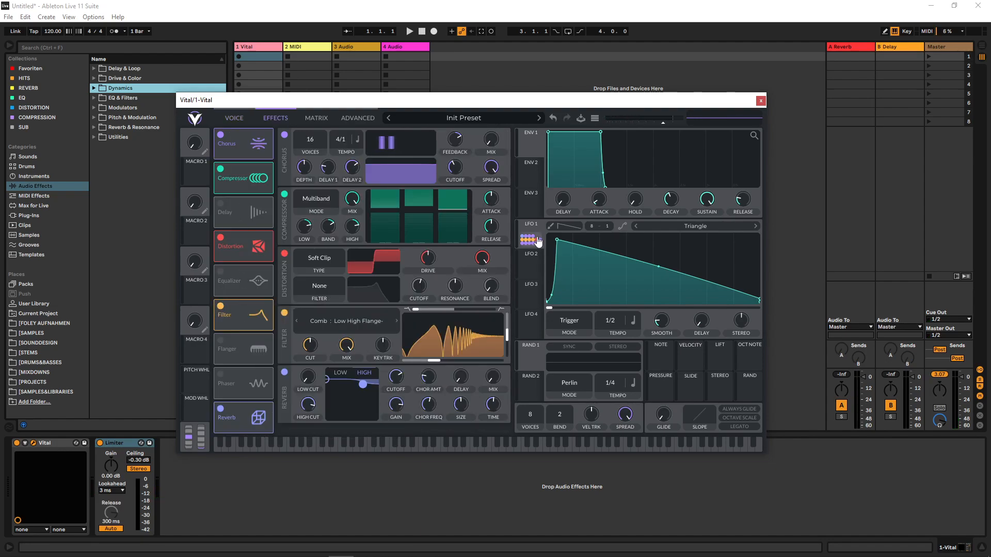
- Modulate the Filter effect's resonance, cutoff, mix and cut with LFO 1, adjusting the mix modulation amount
drag(531, 237, 499, 335)
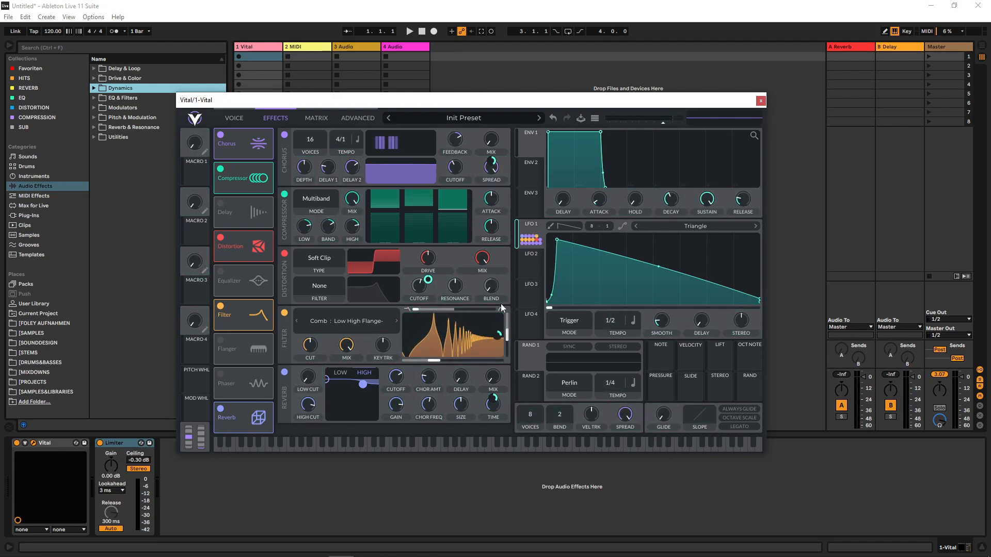
drag(533, 231, 351, 346)
drag(351, 346, 352, 367)
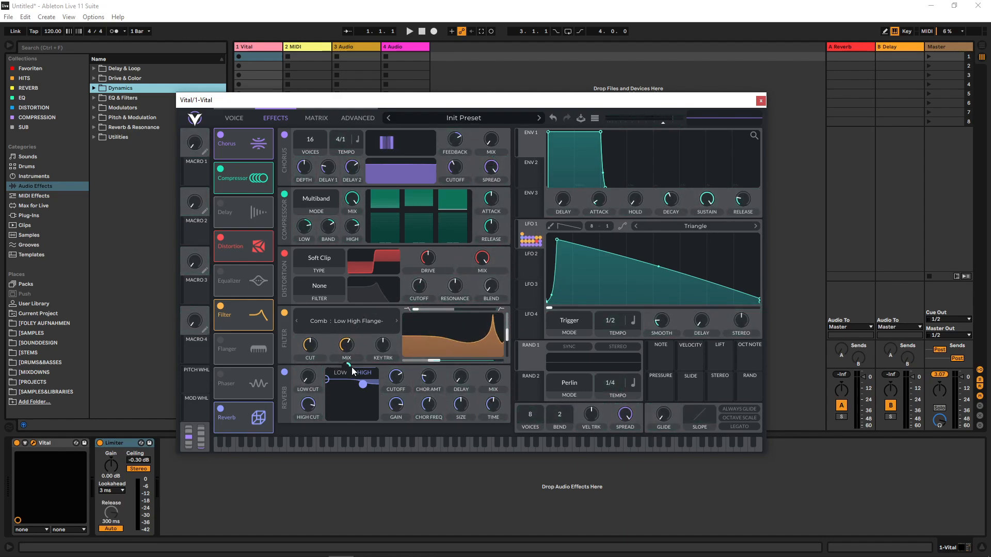
drag(534, 231, 309, 345)
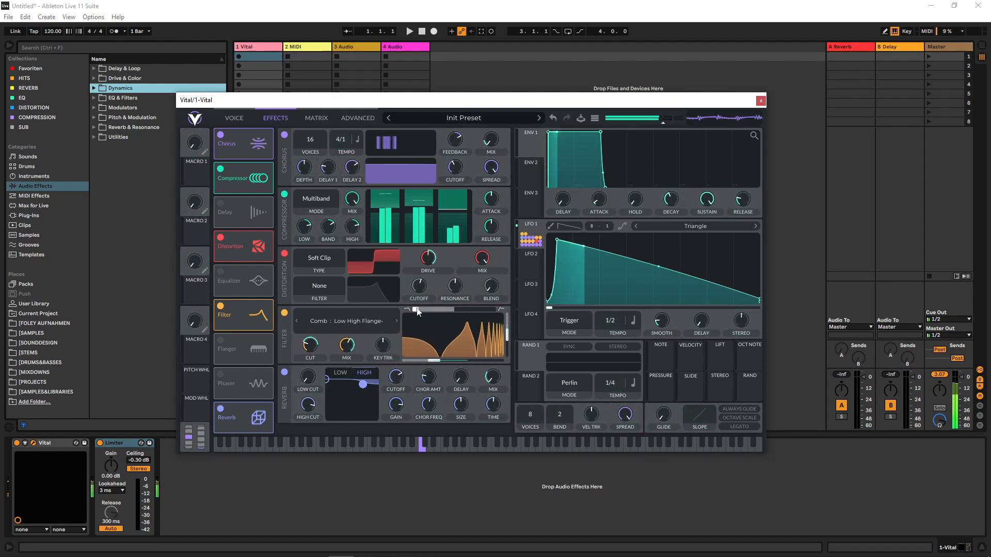
- Raise the Filter effect's Blend to about 0.617 and lower its cutoff to the minimum
drag(417, 310, 441, 313)
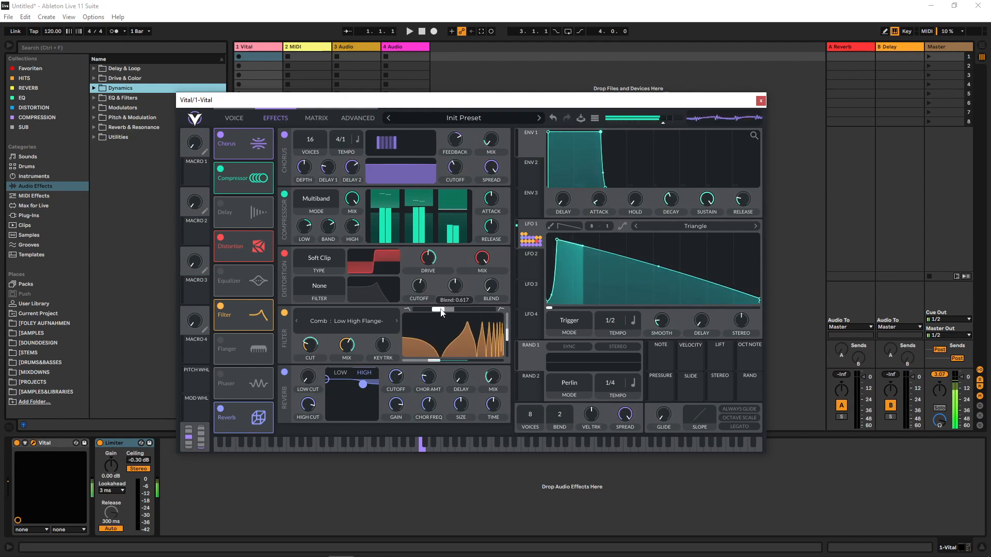
drag(439, 360, 408, 363)
- Play test notes through the comb filter in a higher octave, then bring the computer keyboard down to a low octave
key(a)
key(x)
key(x)
key(x)
key(a)
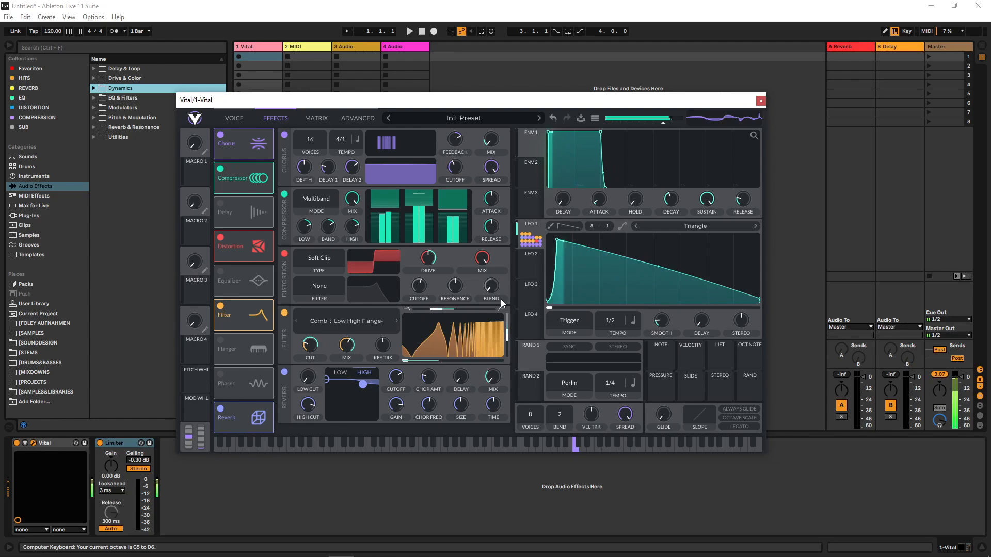
key(z)
key(z)
key(z)
key(z)
key(z)
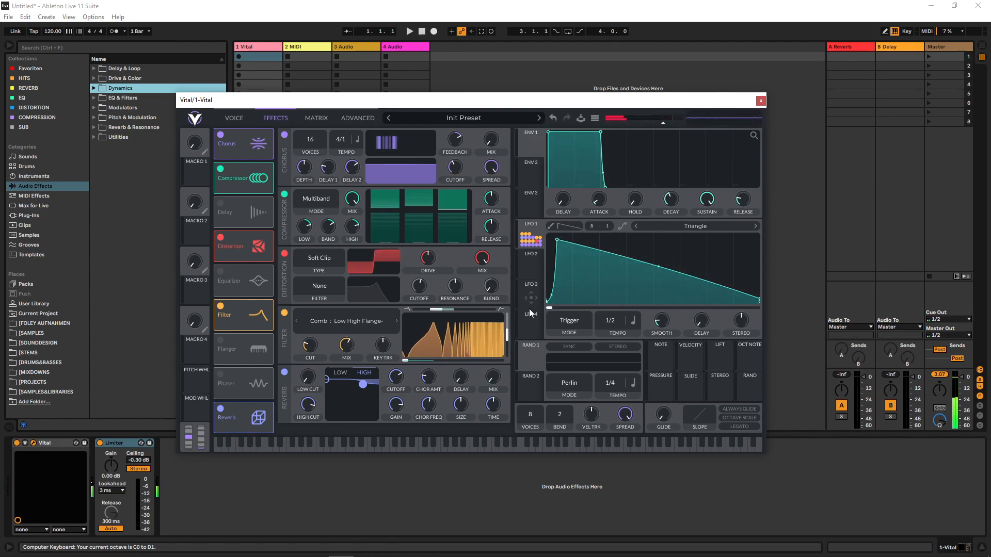
- Set LFO 1's tempo to 1/8 and reshape it into a sharp full-height peak before mid-cycle with inward-curved sides
click(528, 308)
key(a)
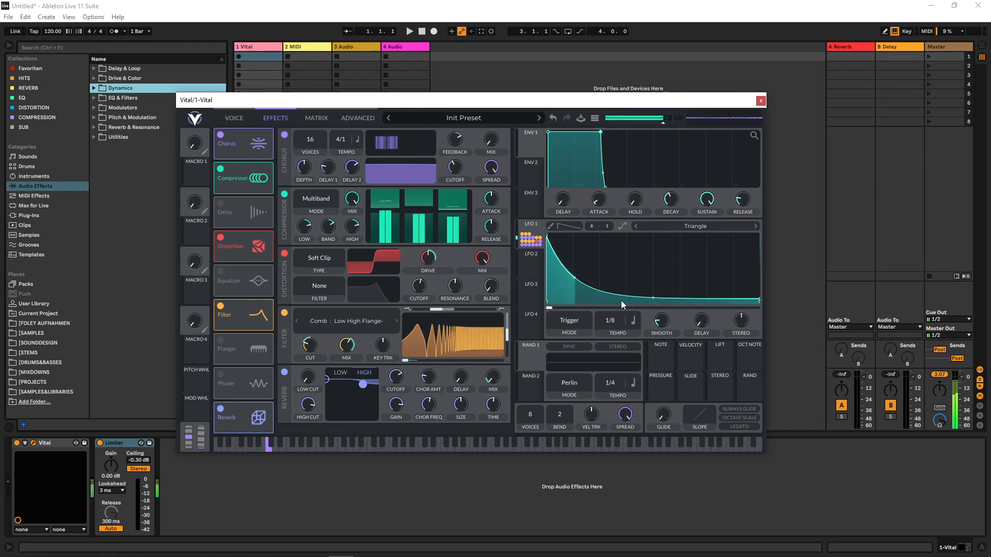
drag(646, 296, 673, 171)
- Re-enable oscillator 2 at transpose 48 with 8 unison voices and 37% detune, load the Granular Upgrade wavetable, and modulate its wave frame with LFO 1
key(a)
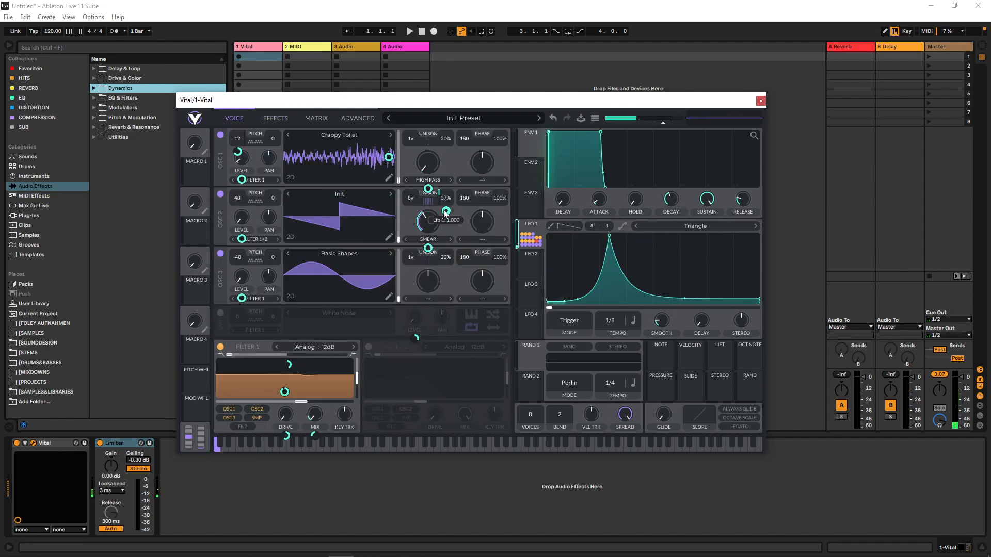
click(333, 213)
click(581, 314)
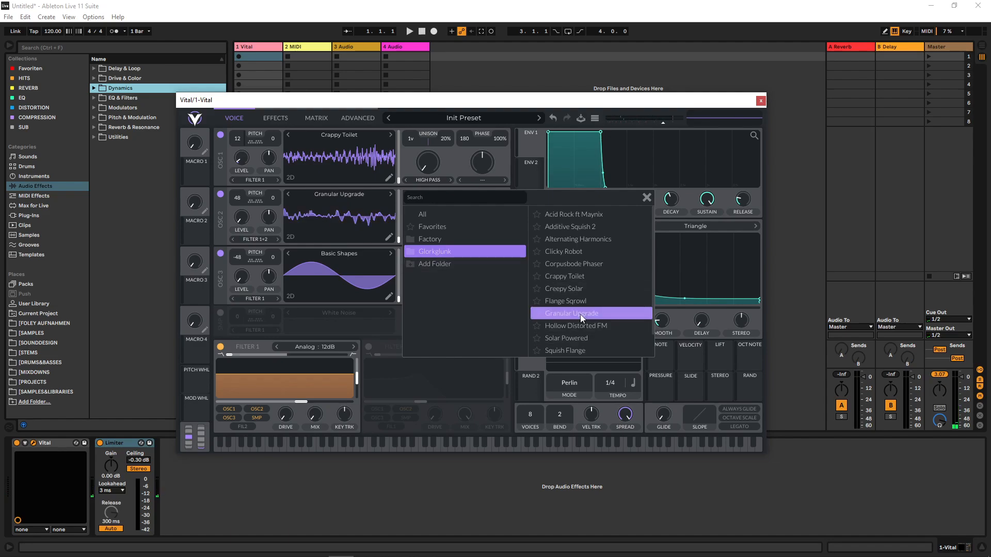
click(580, 315)
key(a)
drag(390, 217, 392, 228)
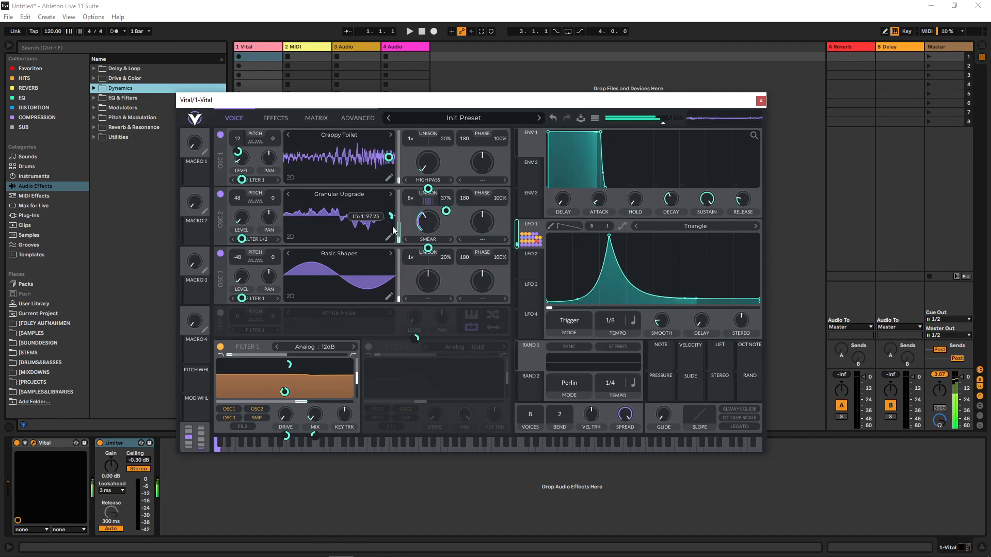
- Raise LFO 1's modulation amounts on Chorus and Reverb Dry Wet to maximum and set its Voice Transpose amount to -96
click(316, 118)
scroll(362, 206, down, 3)
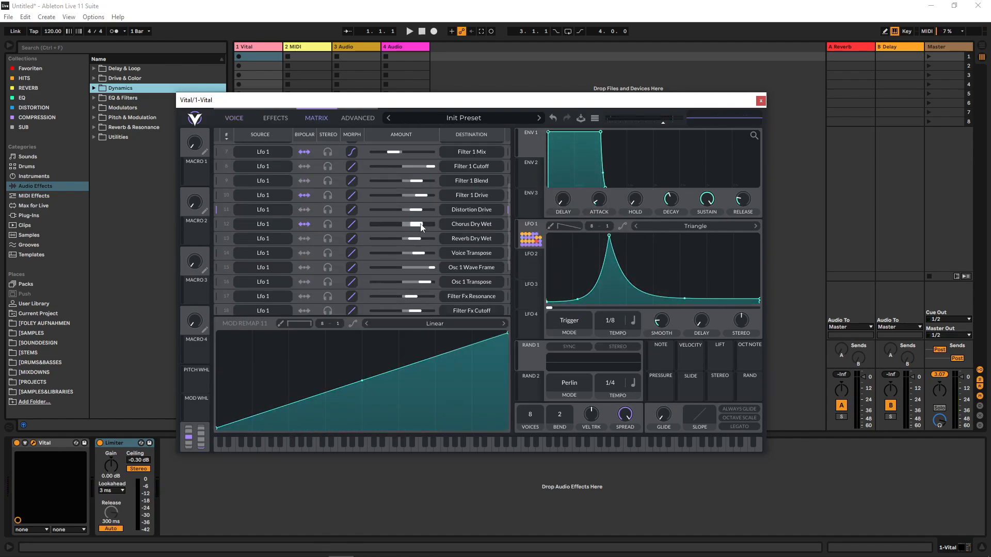
drag(416, 256, 374, 254)
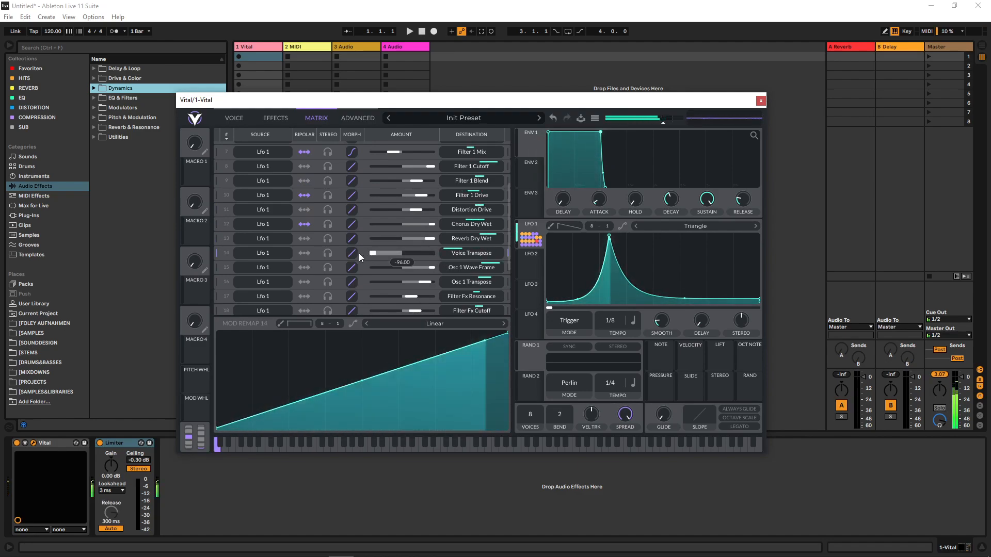
- With the effects shown, reshape LFO 1 into a low rounded hump peaking at mid-cycle, with an outward-curved falling side
click(275, 118)
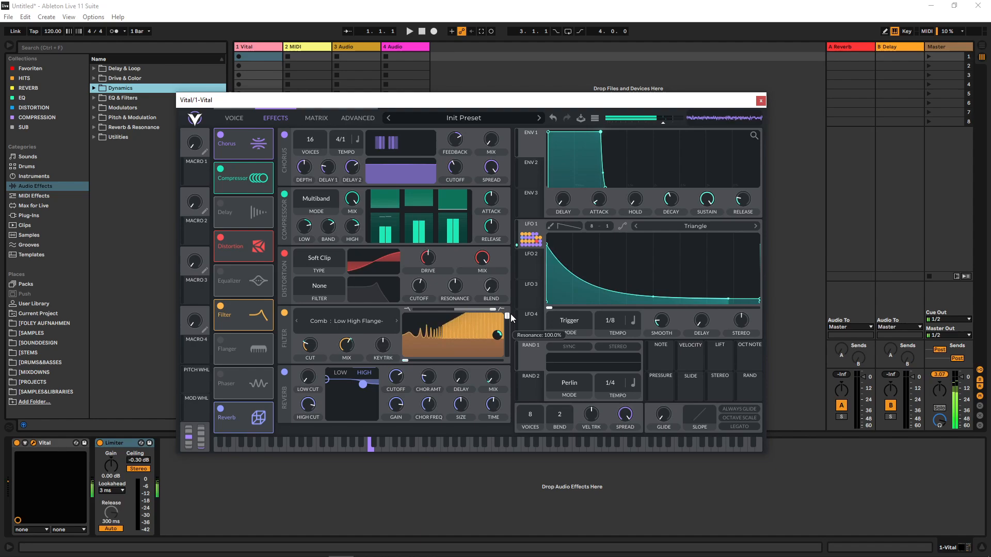
drag(653, 297, 649, 248)
drag(549, 236, 656, 282)
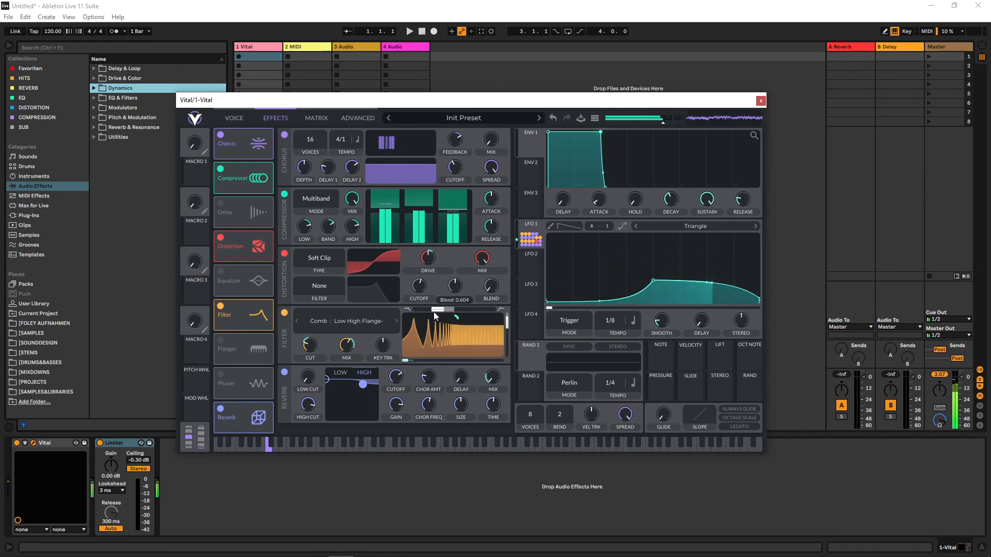
- Raise the Filter effect's Blend and increase the Reverb's chorus amount, mix and chorus frequency
drag(436, 311, 470, 313)
drag(430, 382, 455, 351)
drag(493, 387, 500, 365)
drag(429, 408, 449, 387)
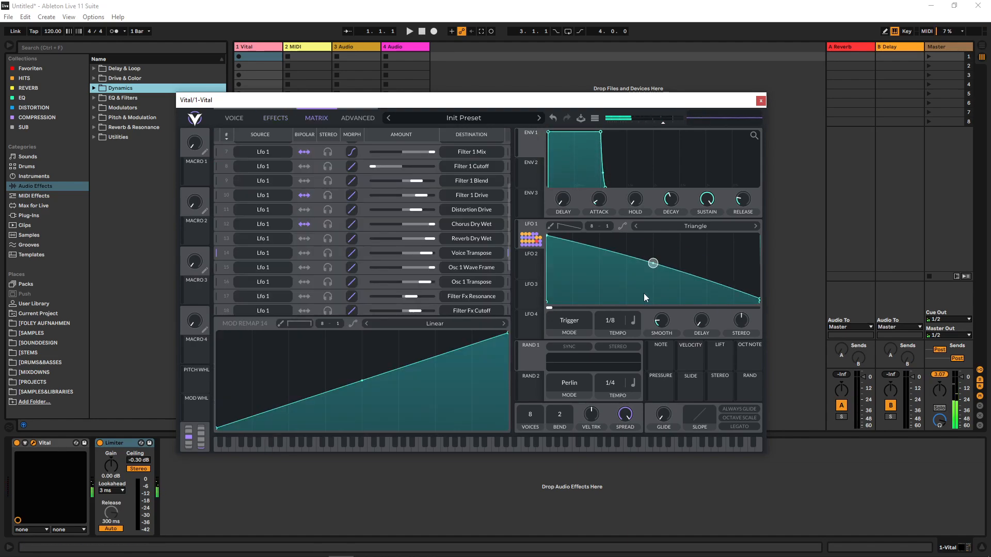
- Bend LFO 1's full-height falling slope further outward into a rounded decay and return to the oscillator view
mouse_move(644, 294)
mouse_down()
mouse_move(604, 395)
mouse_move(645, 290)
mouse_up()
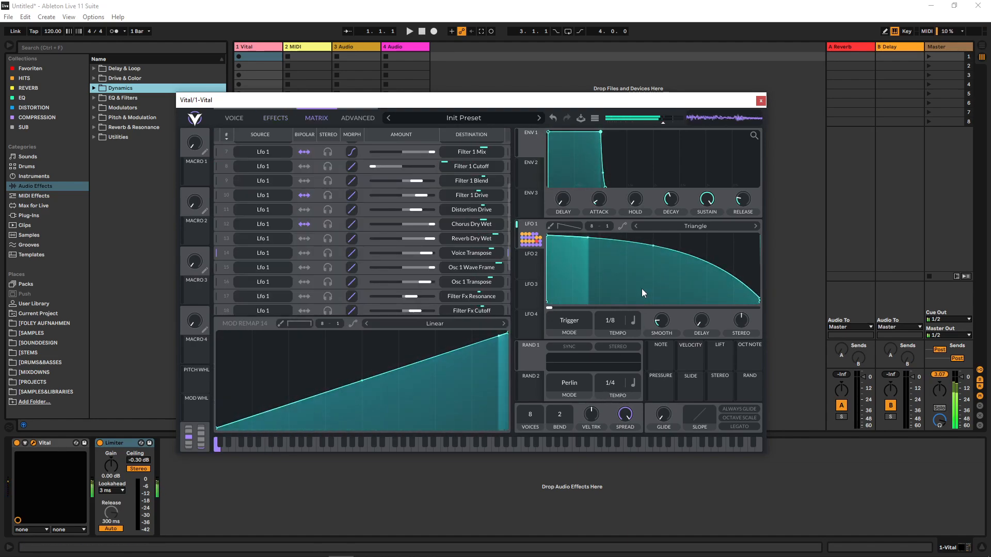
click(236, 119)
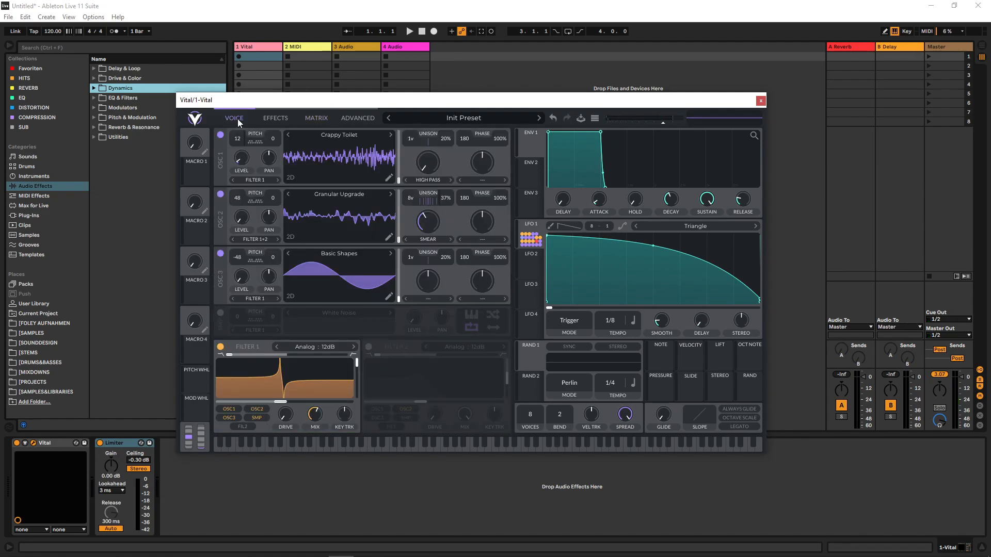